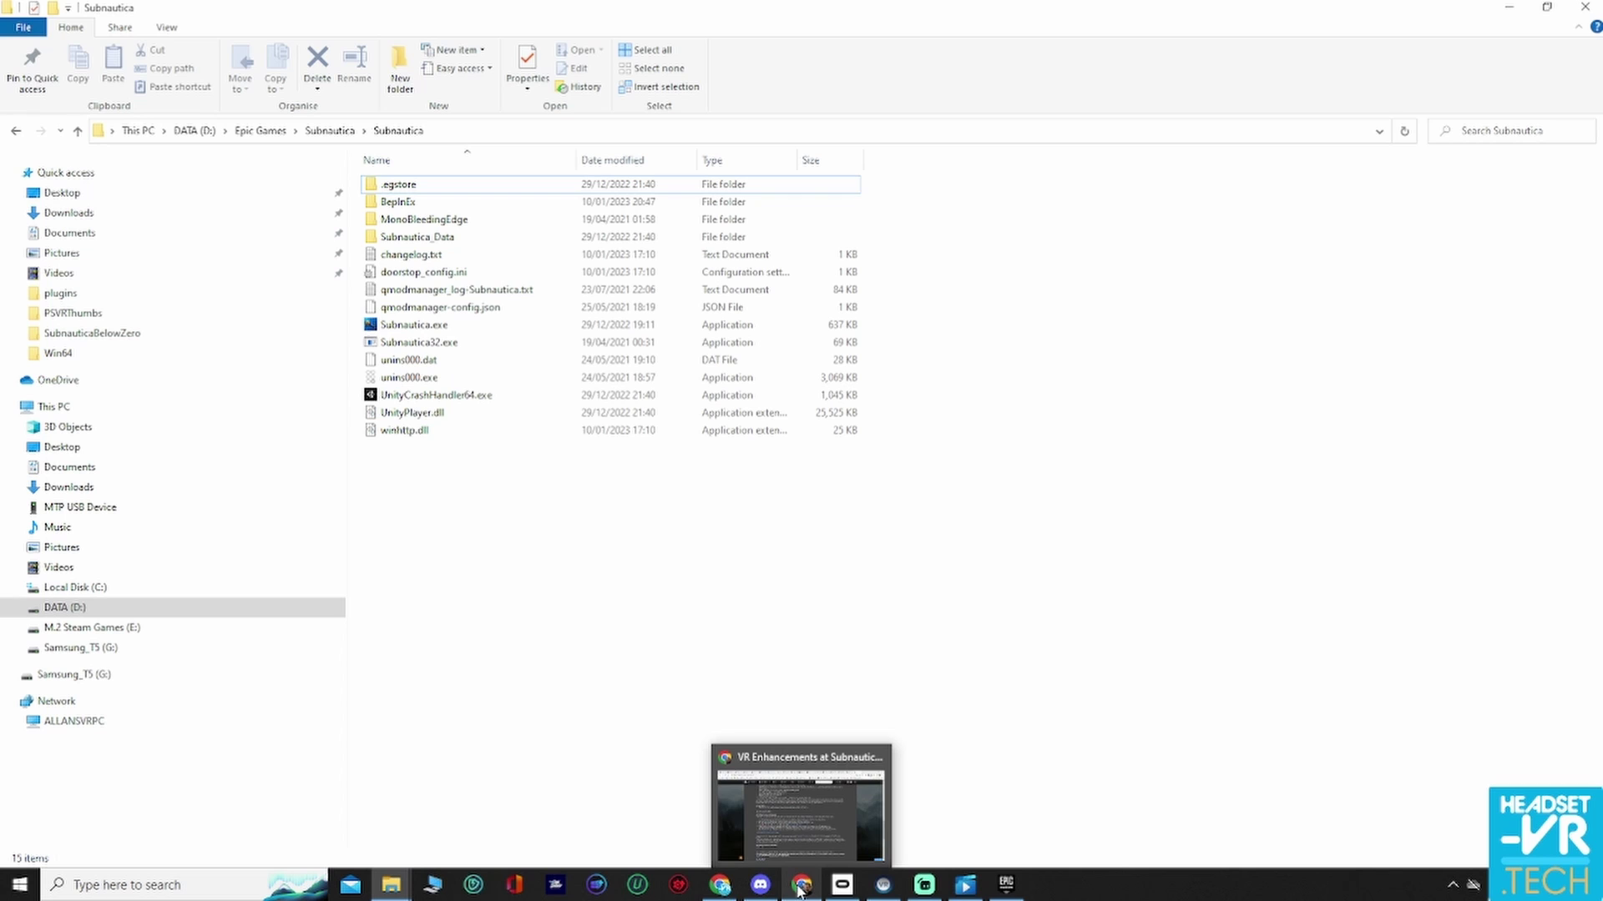
Bring Discord forward to view the SubnauticaMotionControlsTestBuild4.zip post in sn-development.
click(760, 885)
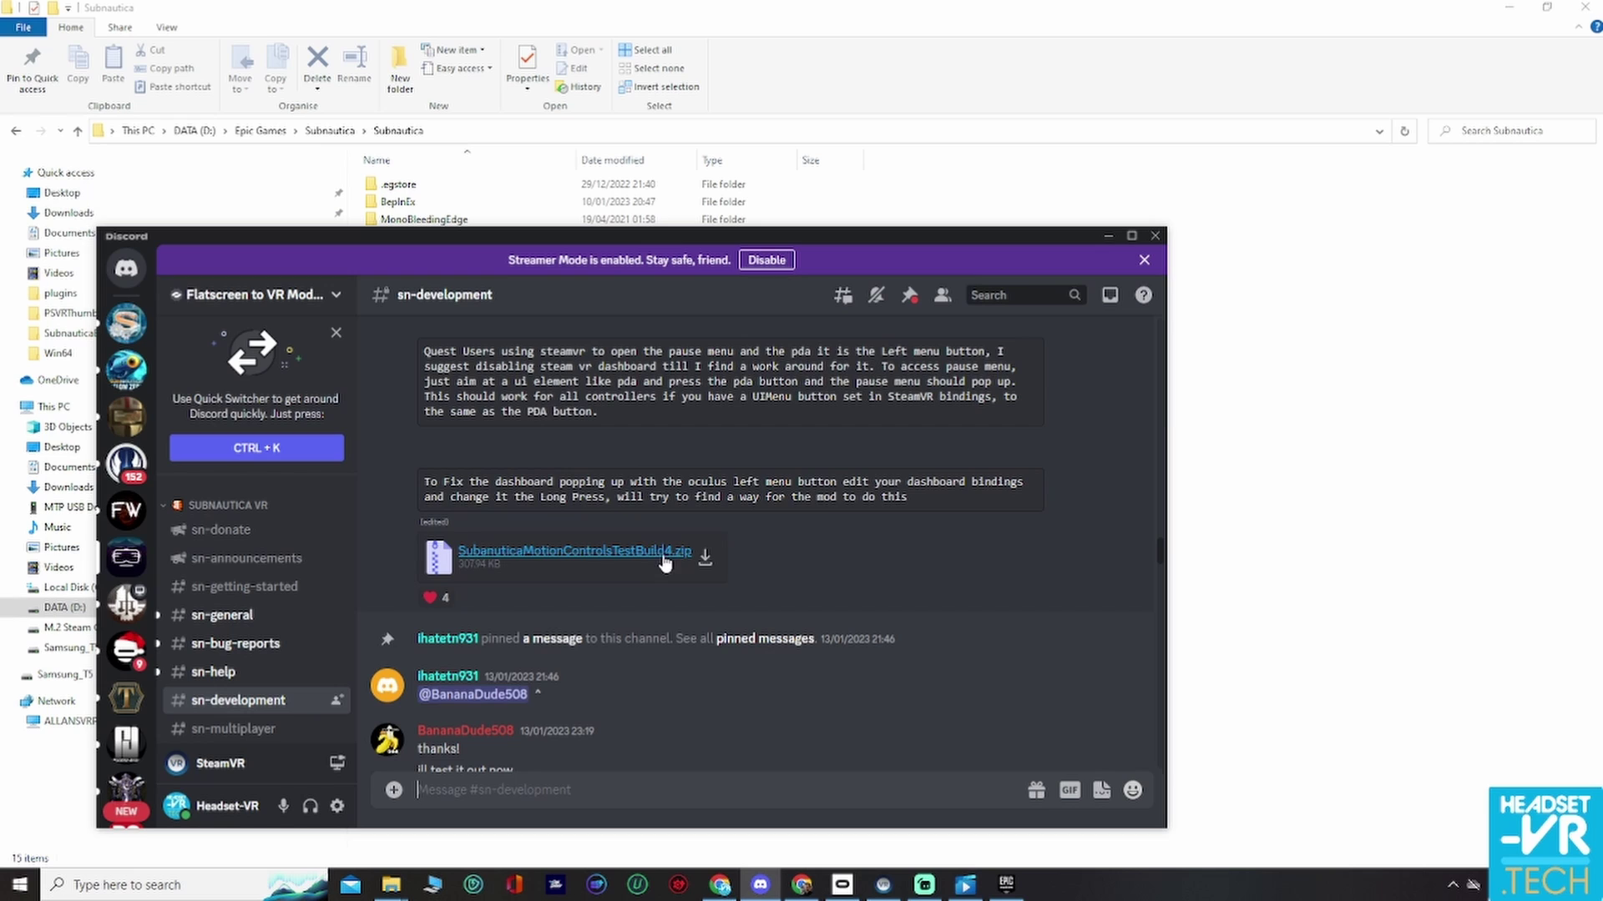
Switch to sn-announcements and scroll to the VR Enhancements post with its nexusmods.com/subnautica/mods/173 link.
click(262, 566)
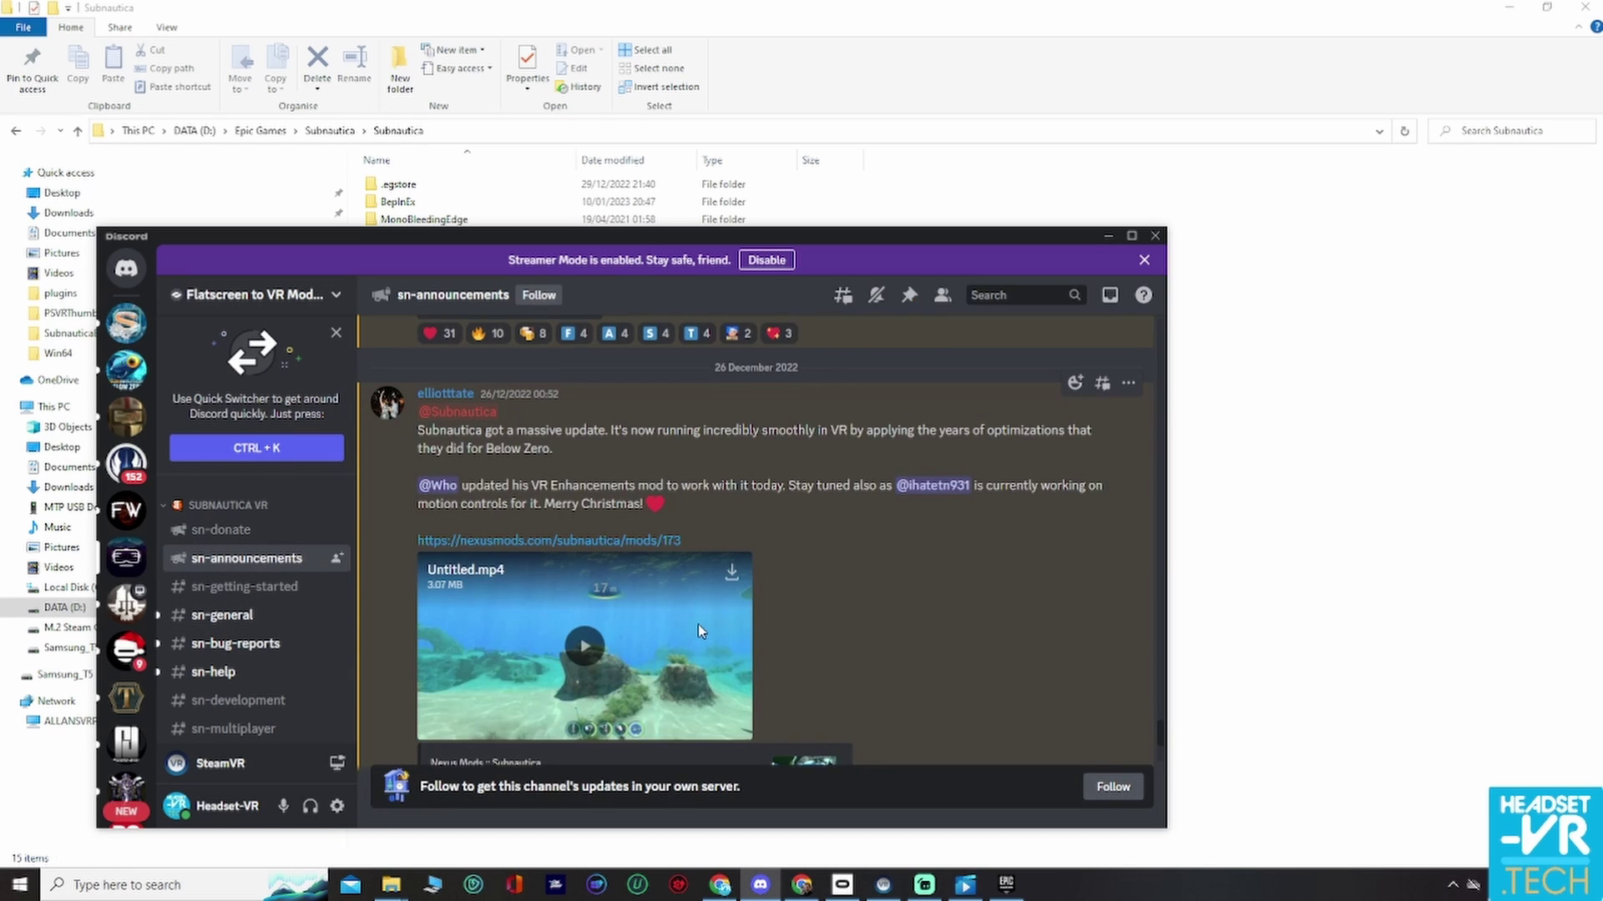
scroll(698, 627, down, 2)
scroll(693, 638, down, 1)
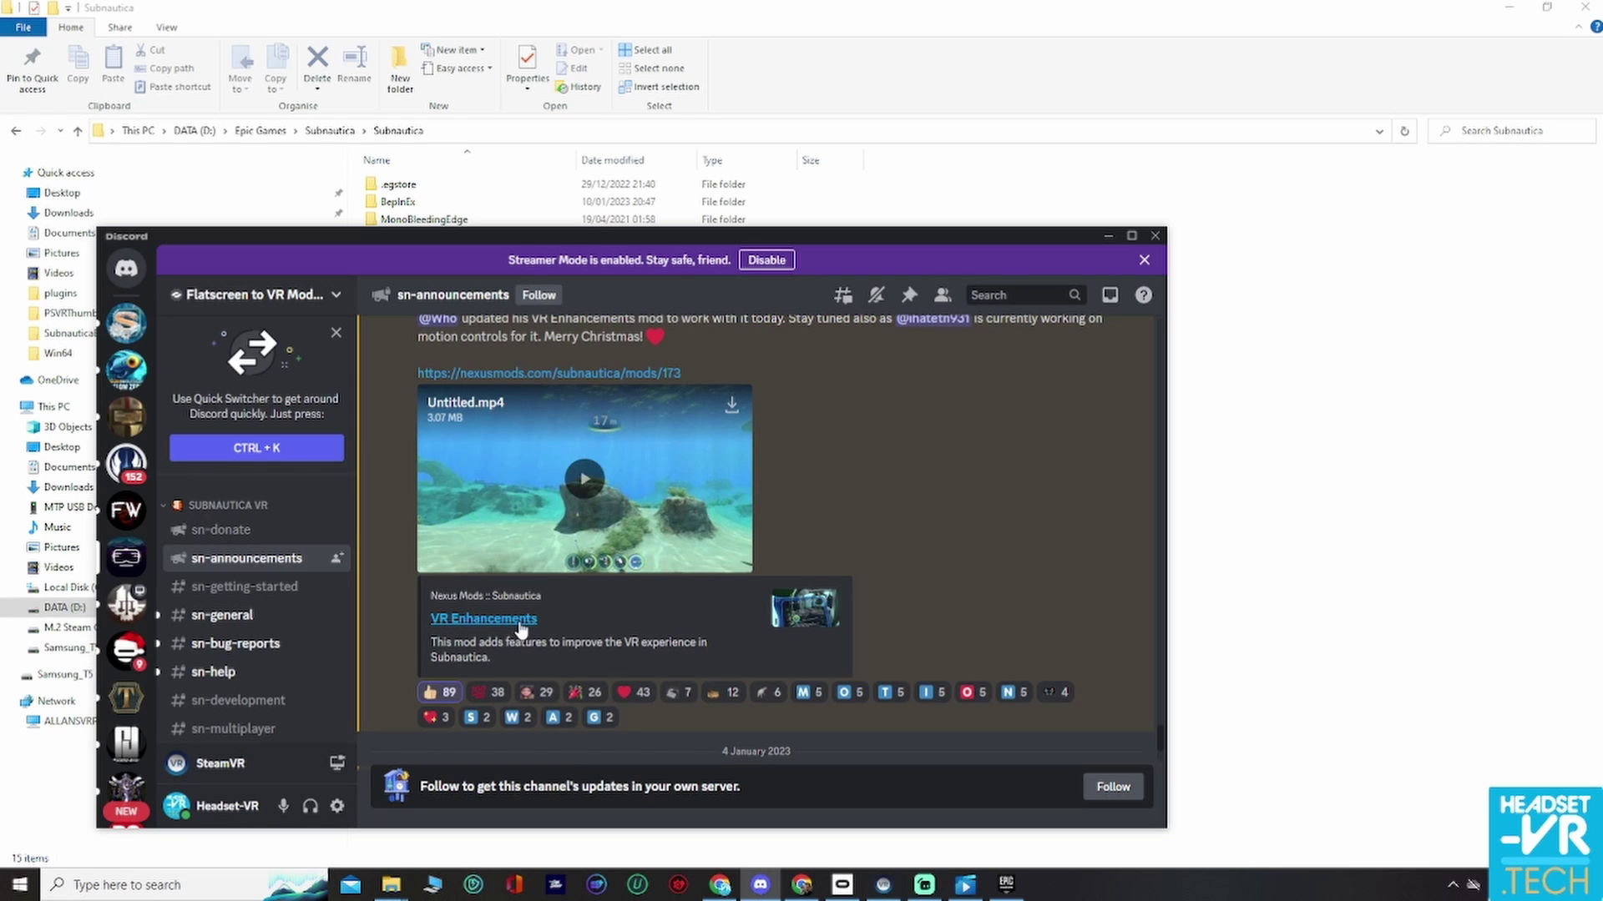
scroll(512, 637, down, 4)
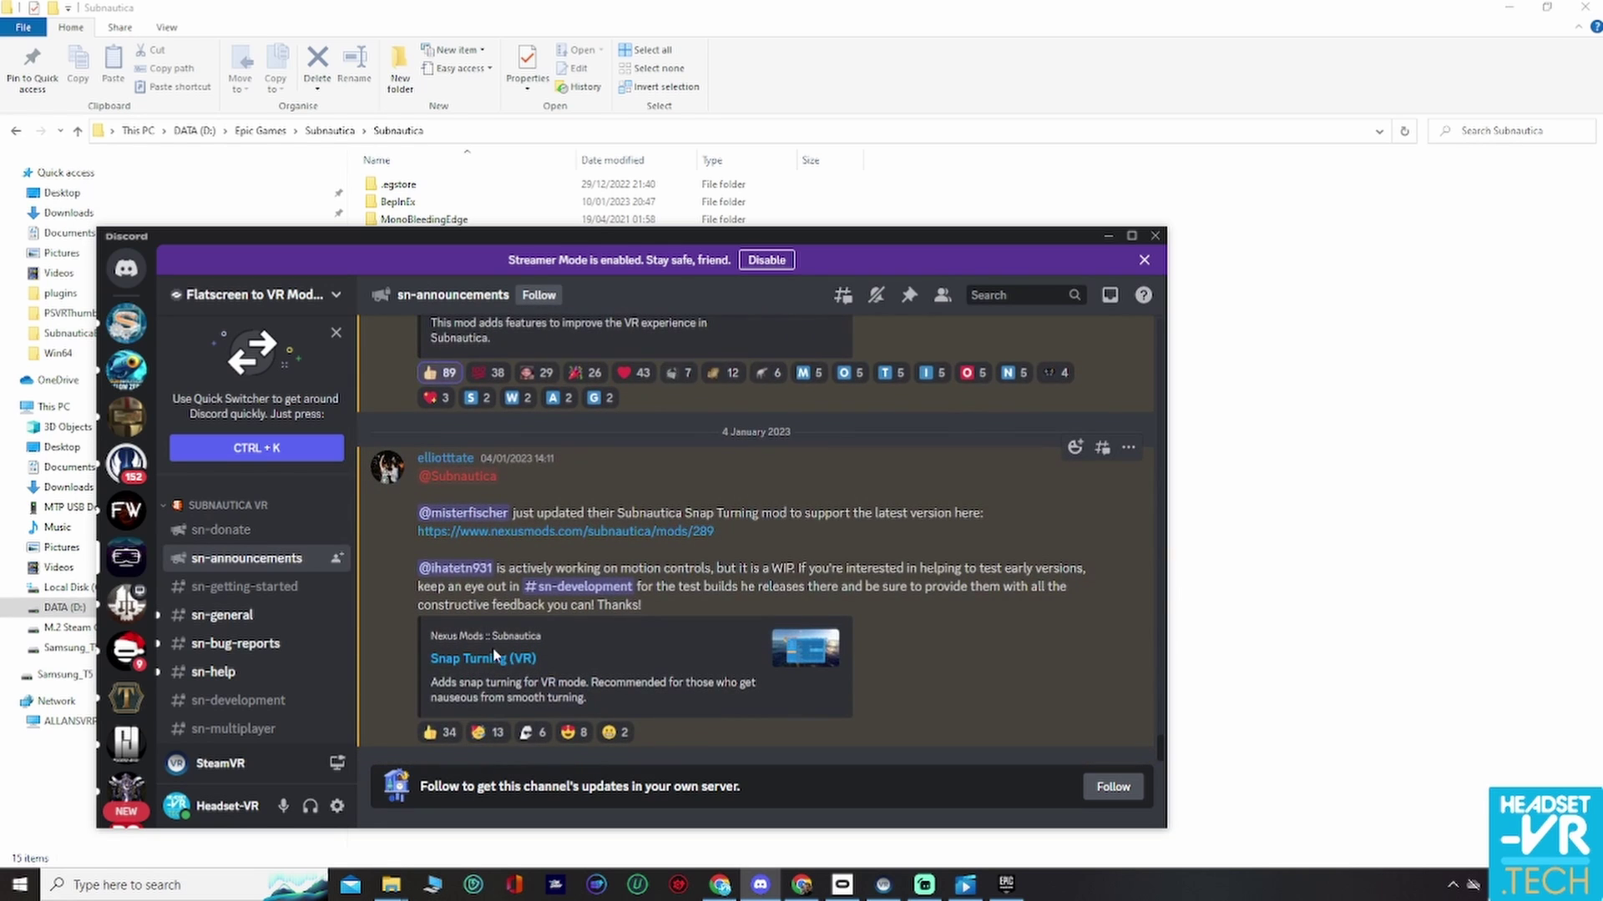
scroll(575, 638, up, 2)
scroll(534, 651, down, 2)
scroll(568, 640, up, 3)
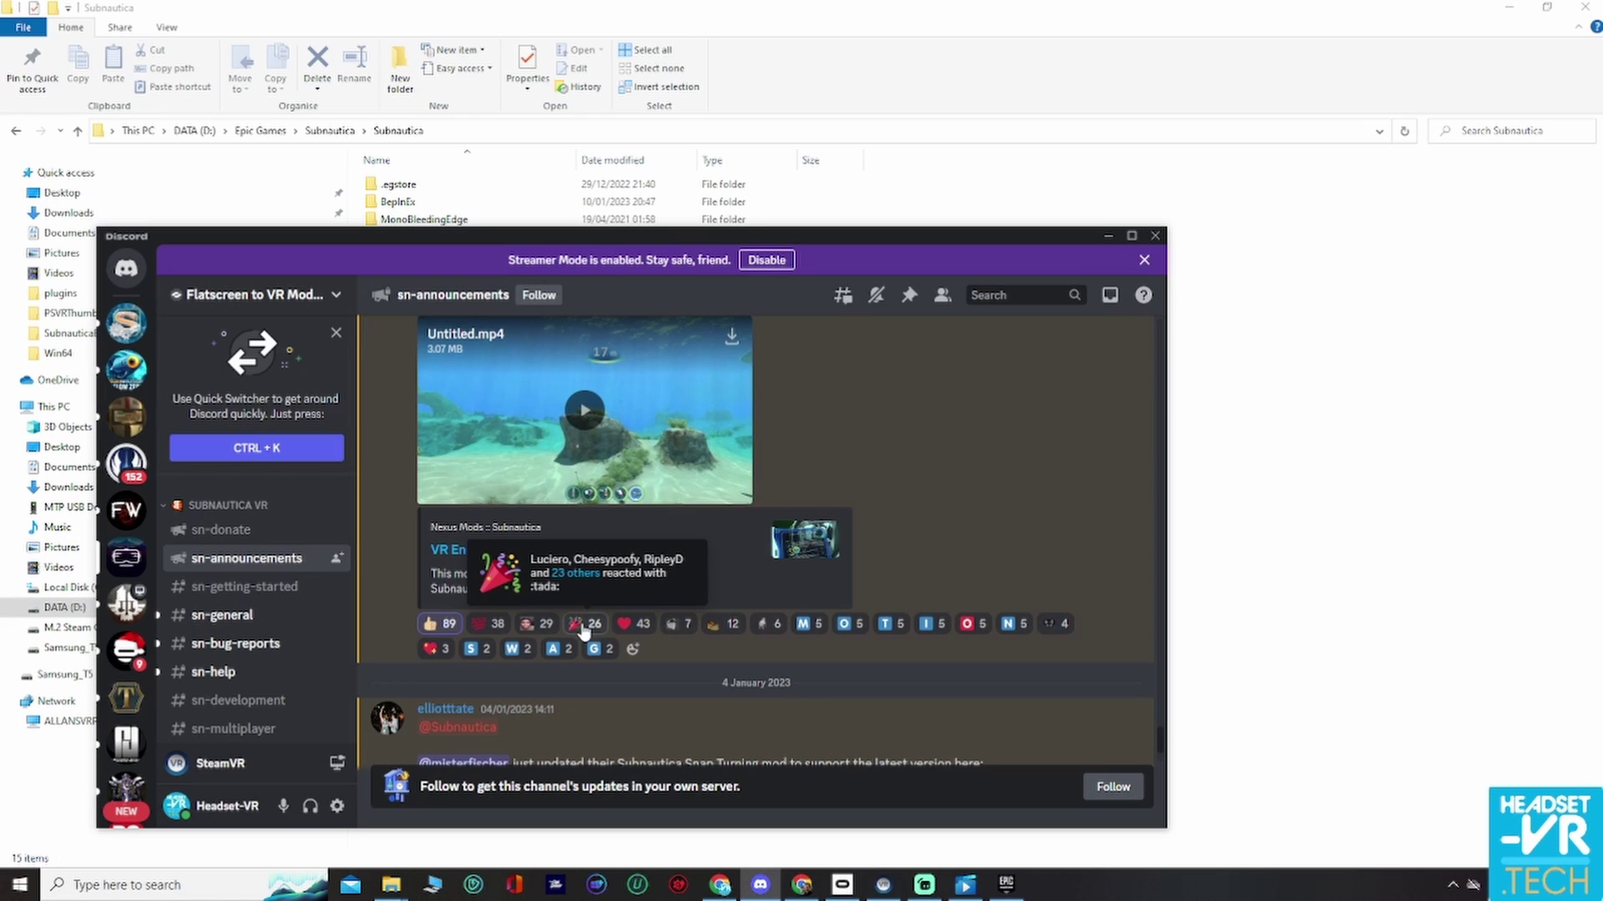
scroll(514, 404, up, 1)
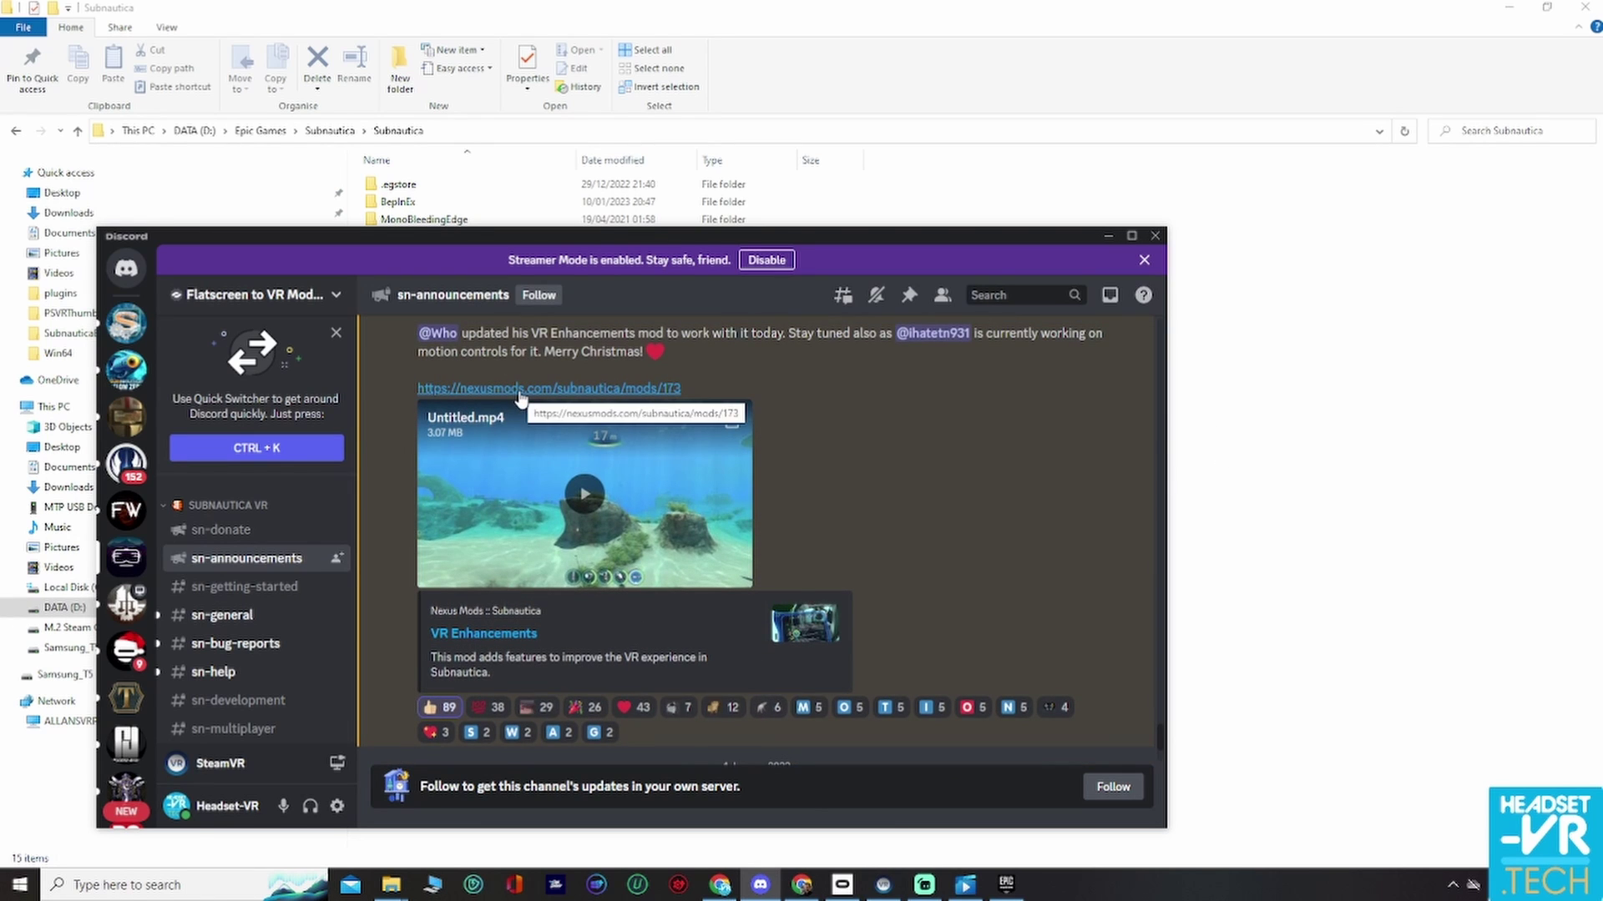
Bring up the VR Enhancements Nexus Mods page and scroll through to its Installation section.
click(801, 884)
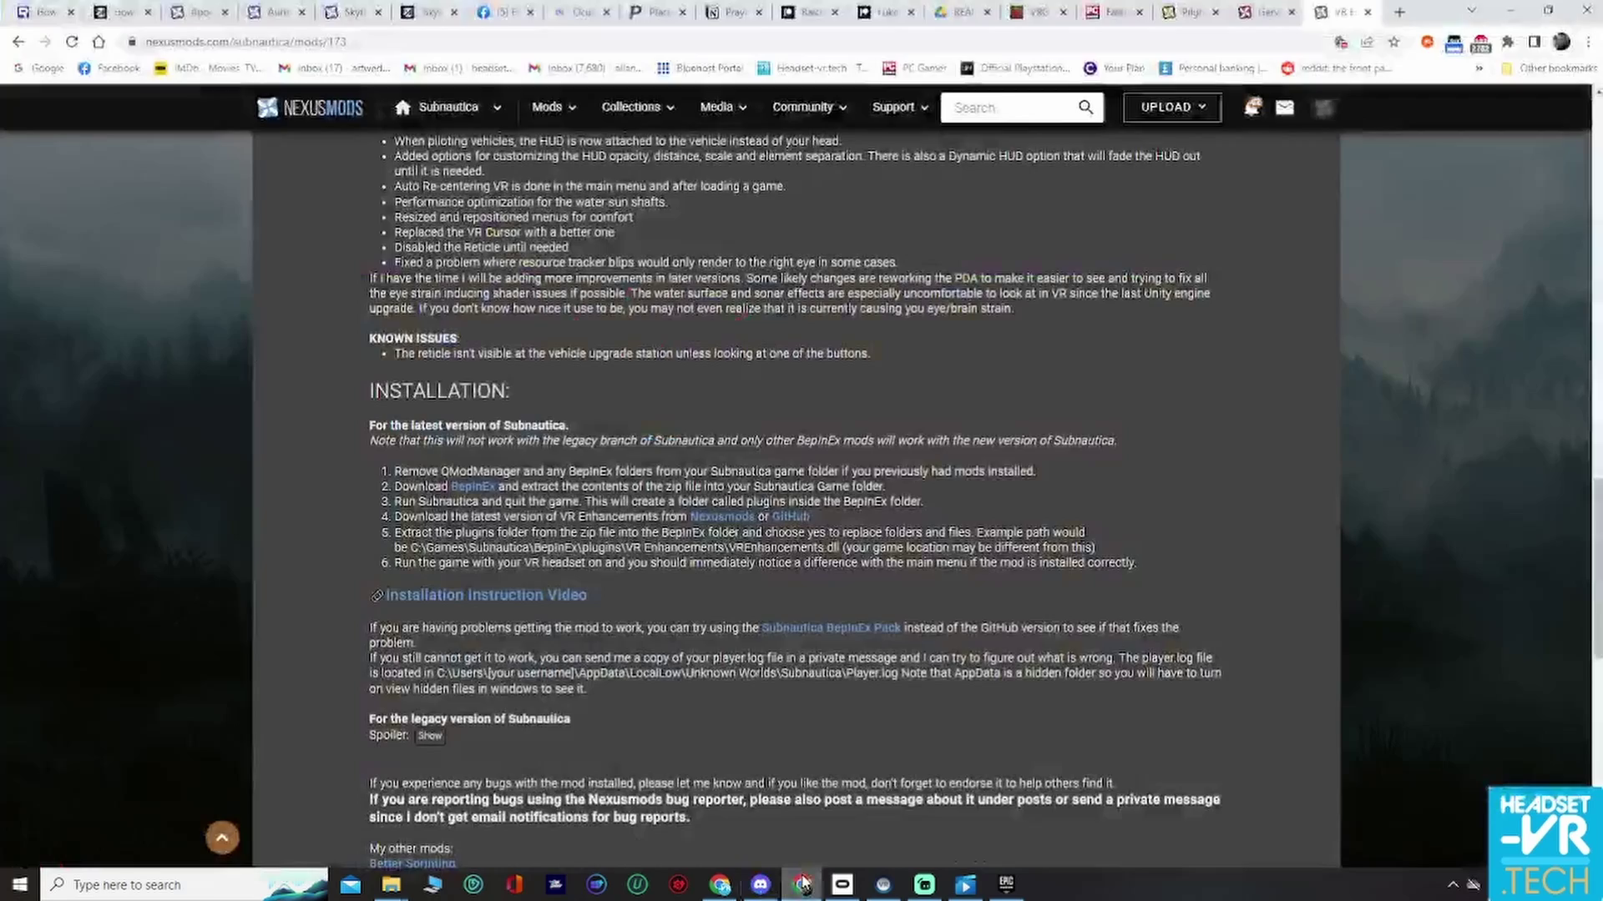
scroll(1217, 476, up, 6)
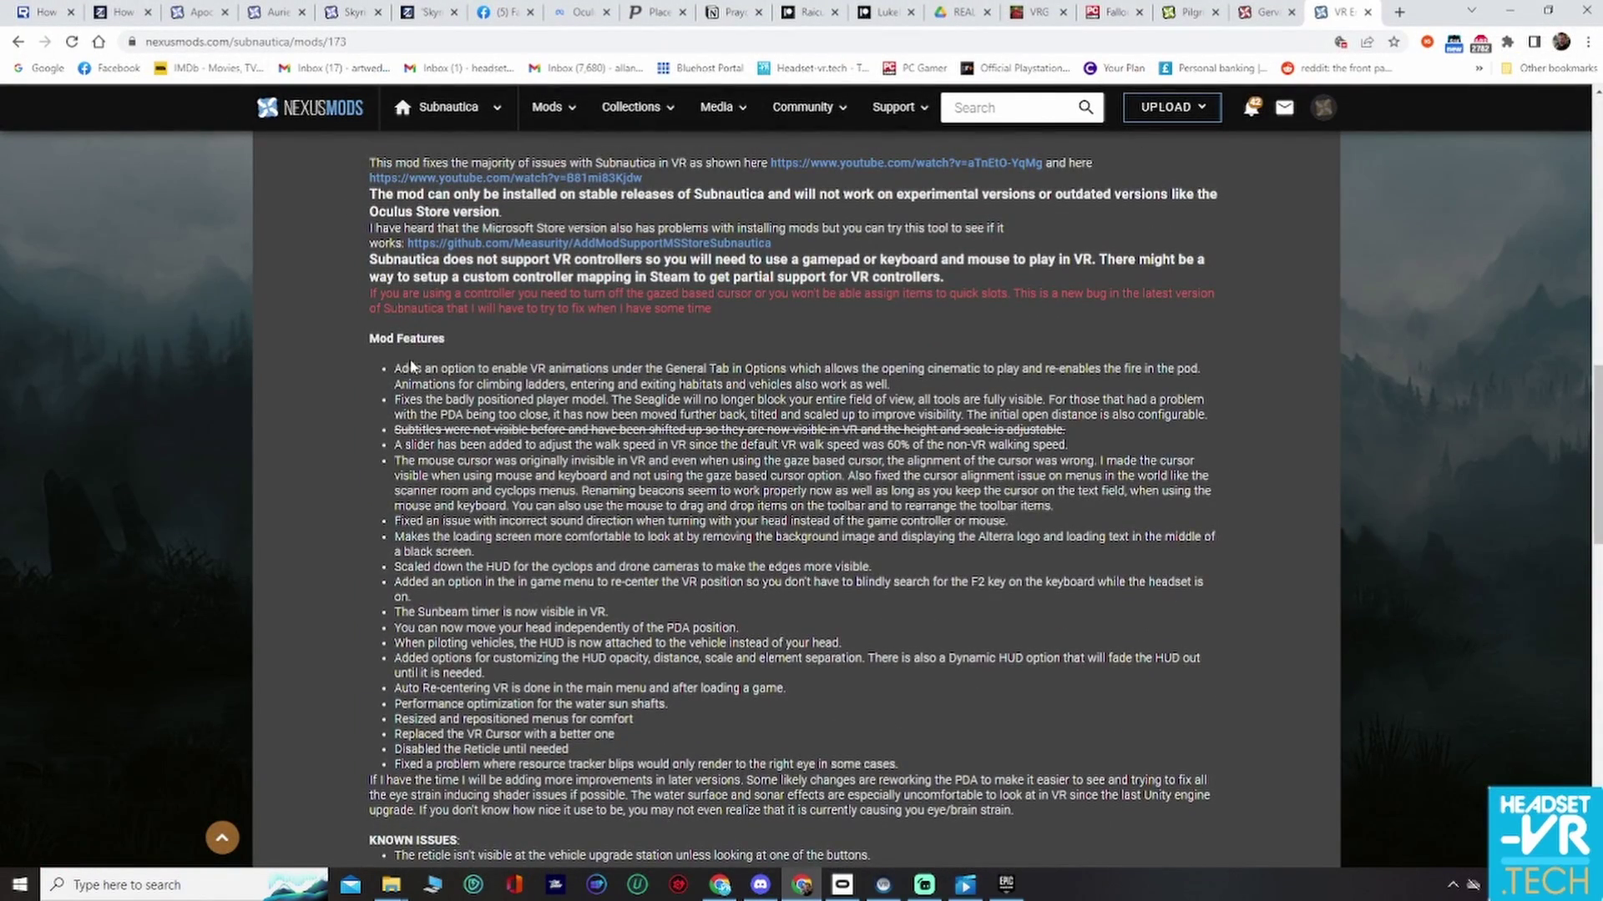
scroll(413, 363, up, 2)
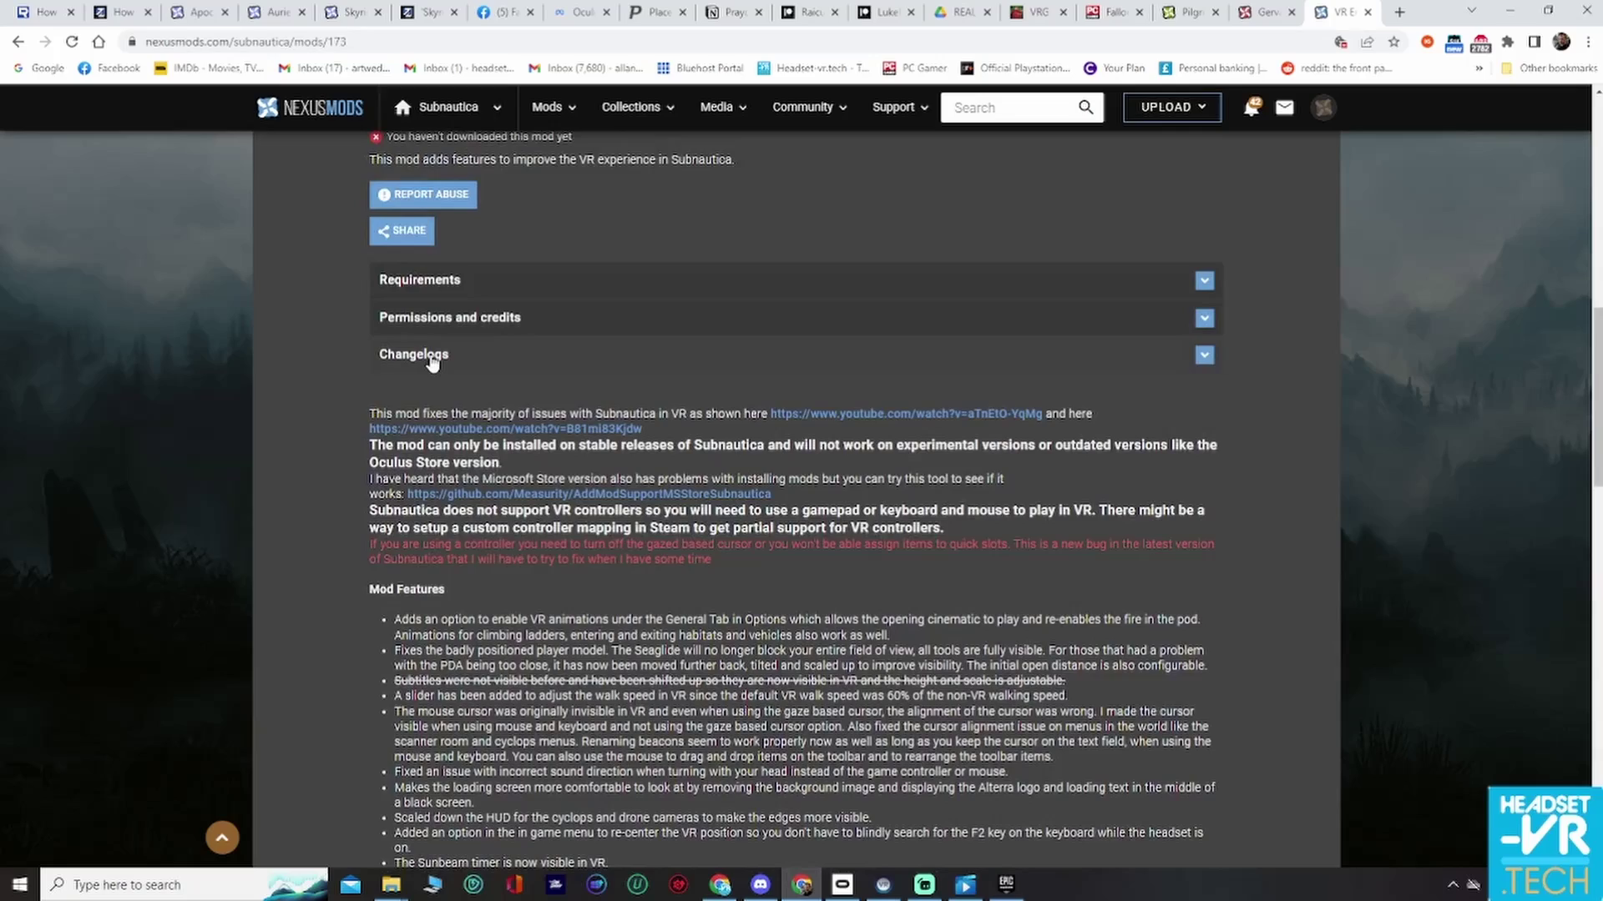
scroll(425, 394, down, 7)
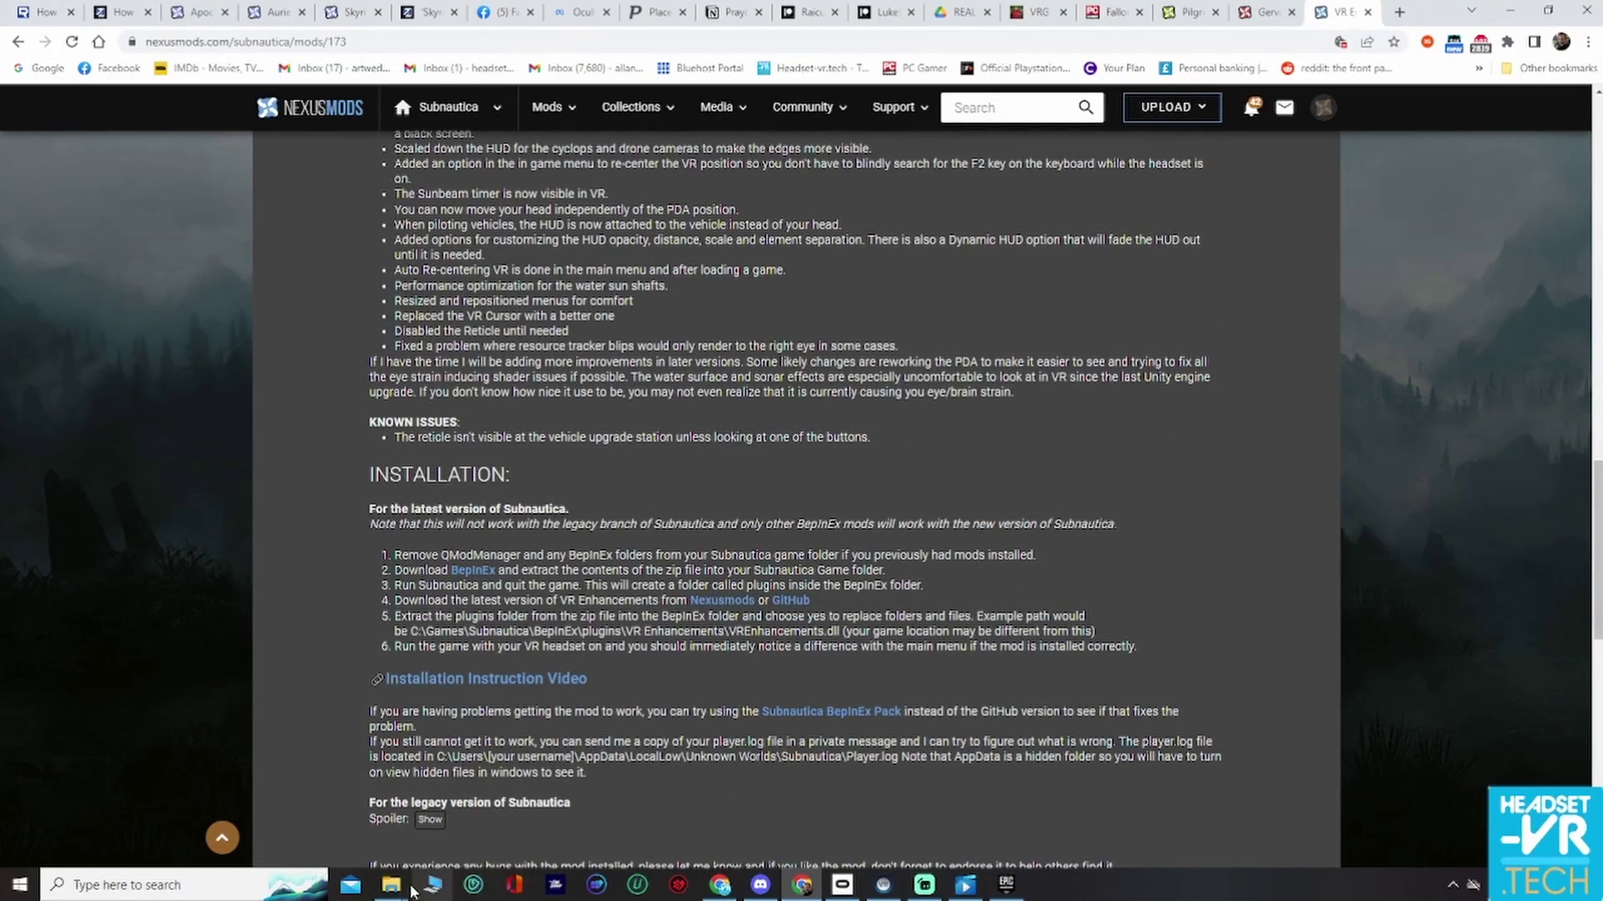
Restore the Subnautica folder window at a smaller size and position it over the mod page's right side.
mouse_move(390, 885)
click(343, 809)
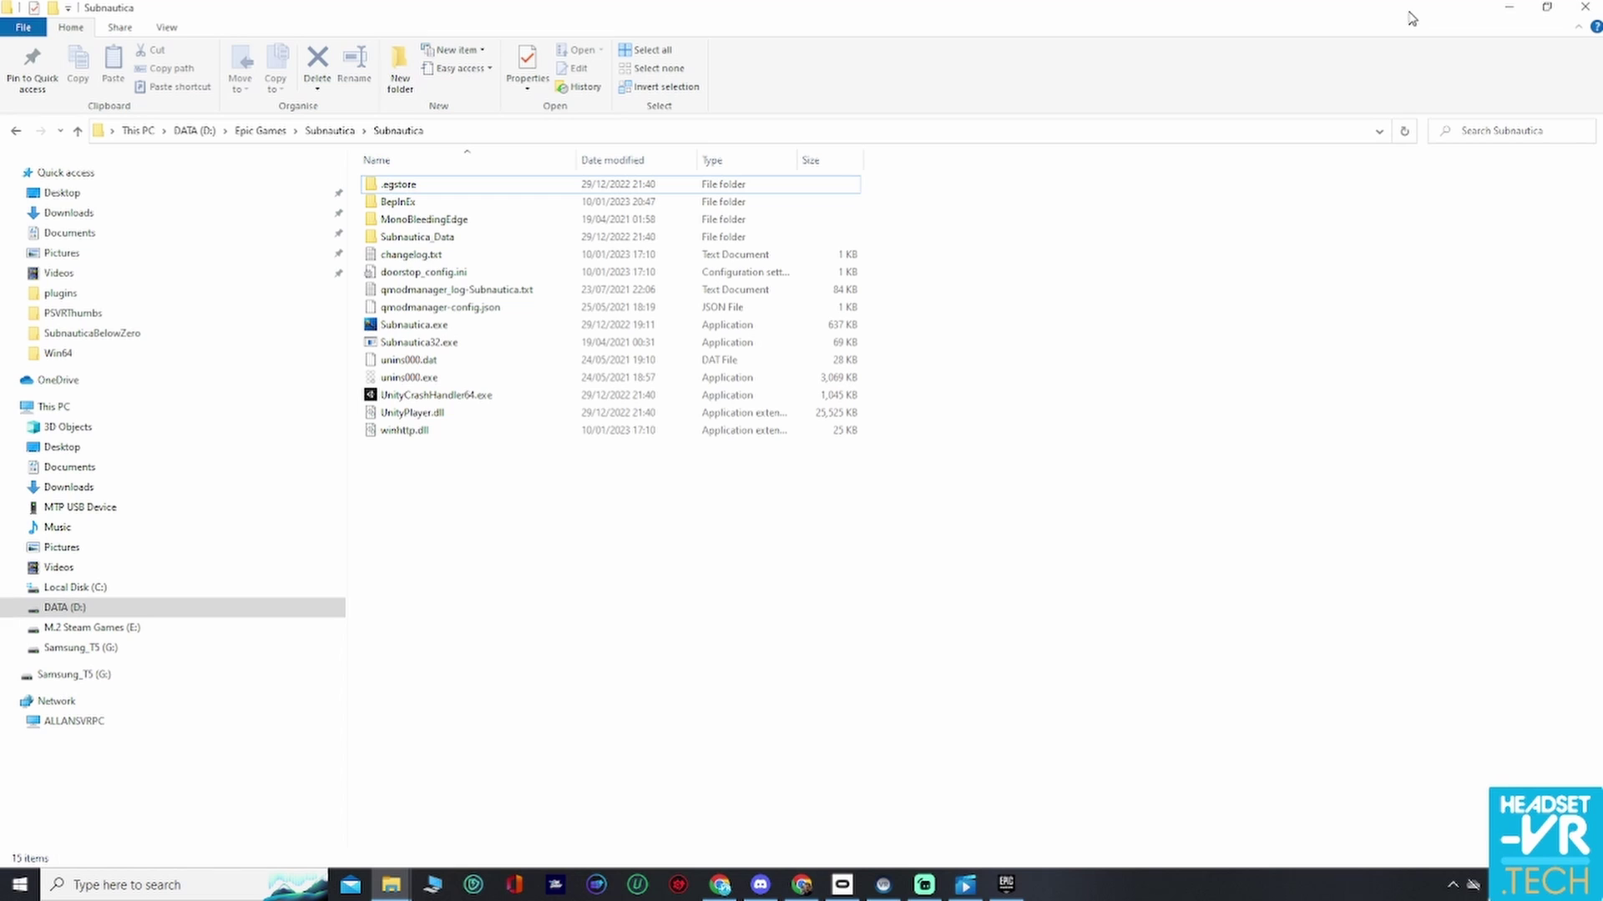
click(1548, 13)
drag(489, 196, 1117, 230)
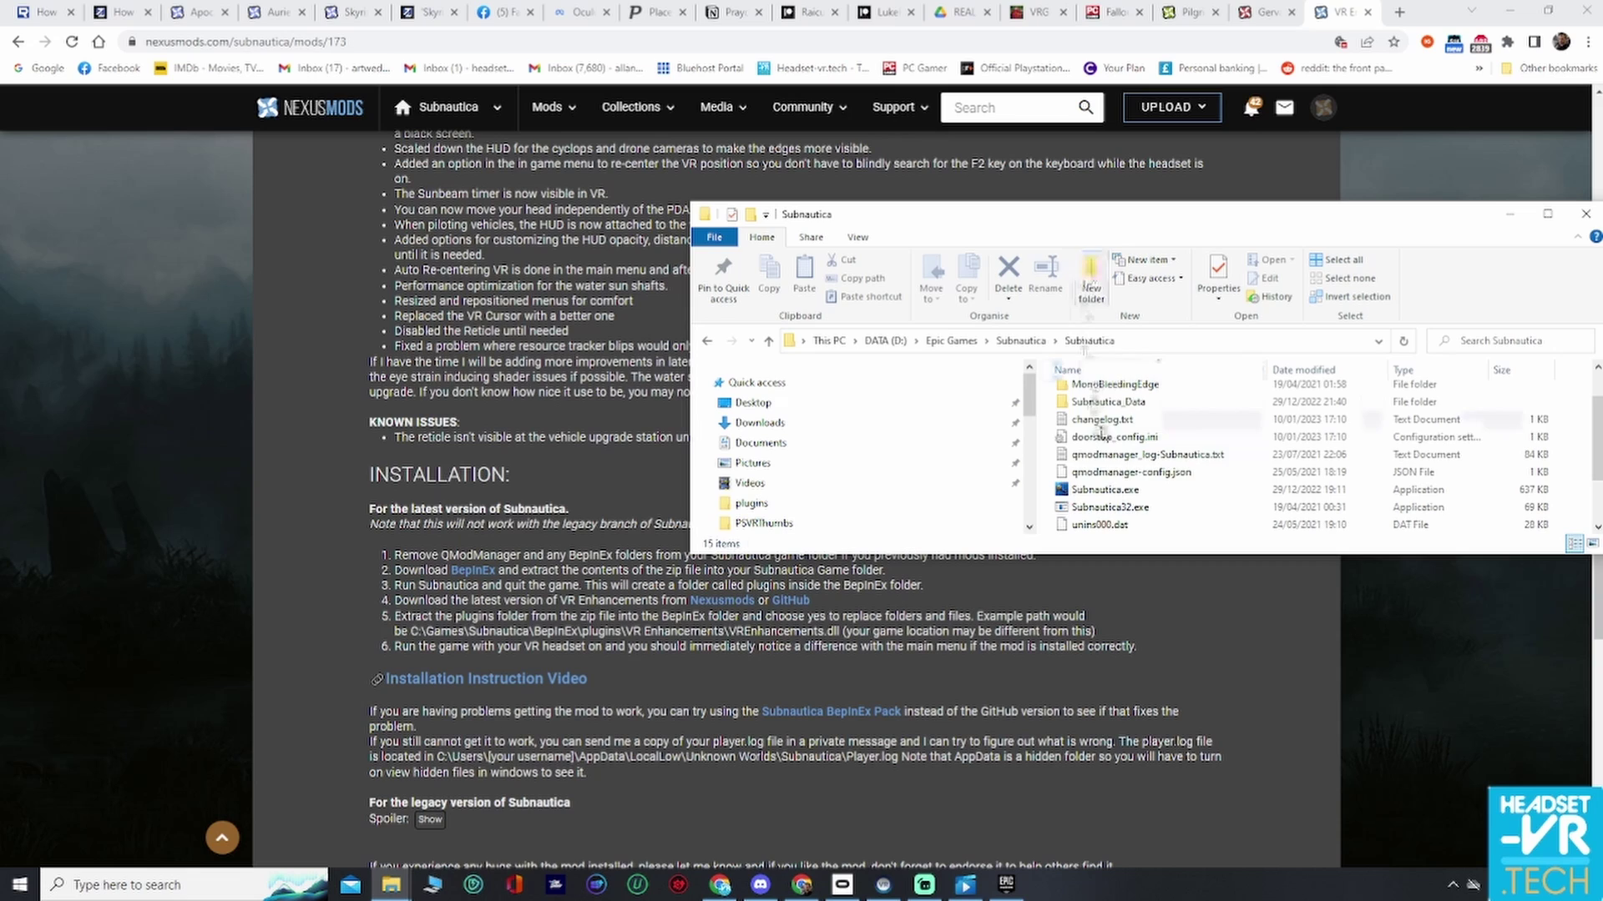
scroll(1116, 439, up, 1)
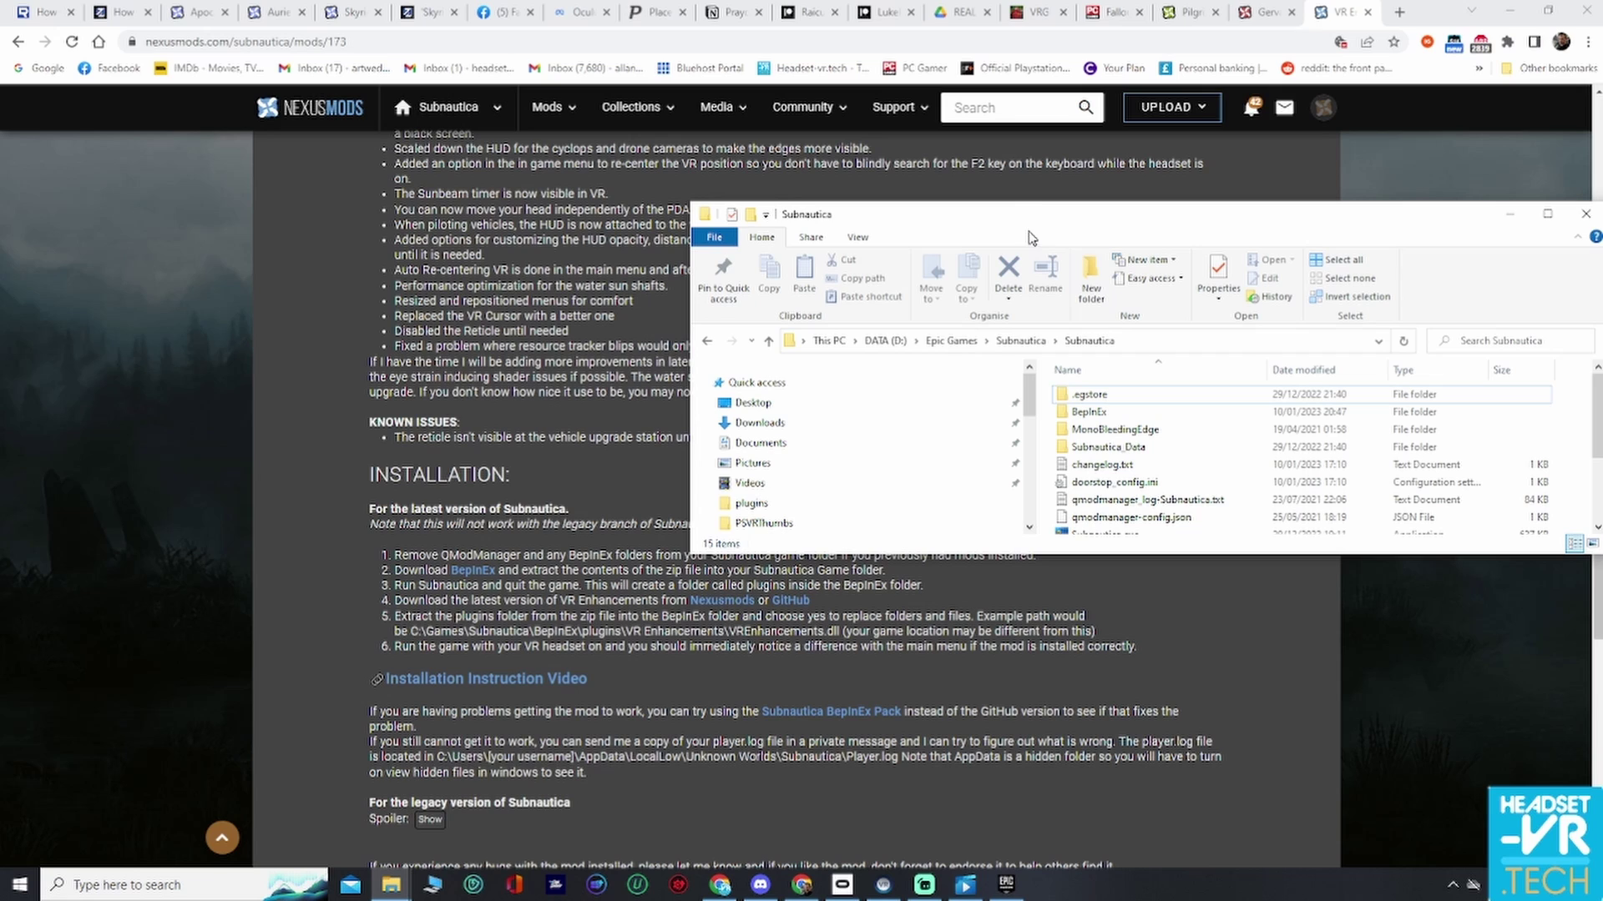
drag(1028, 217, 1033, 189)
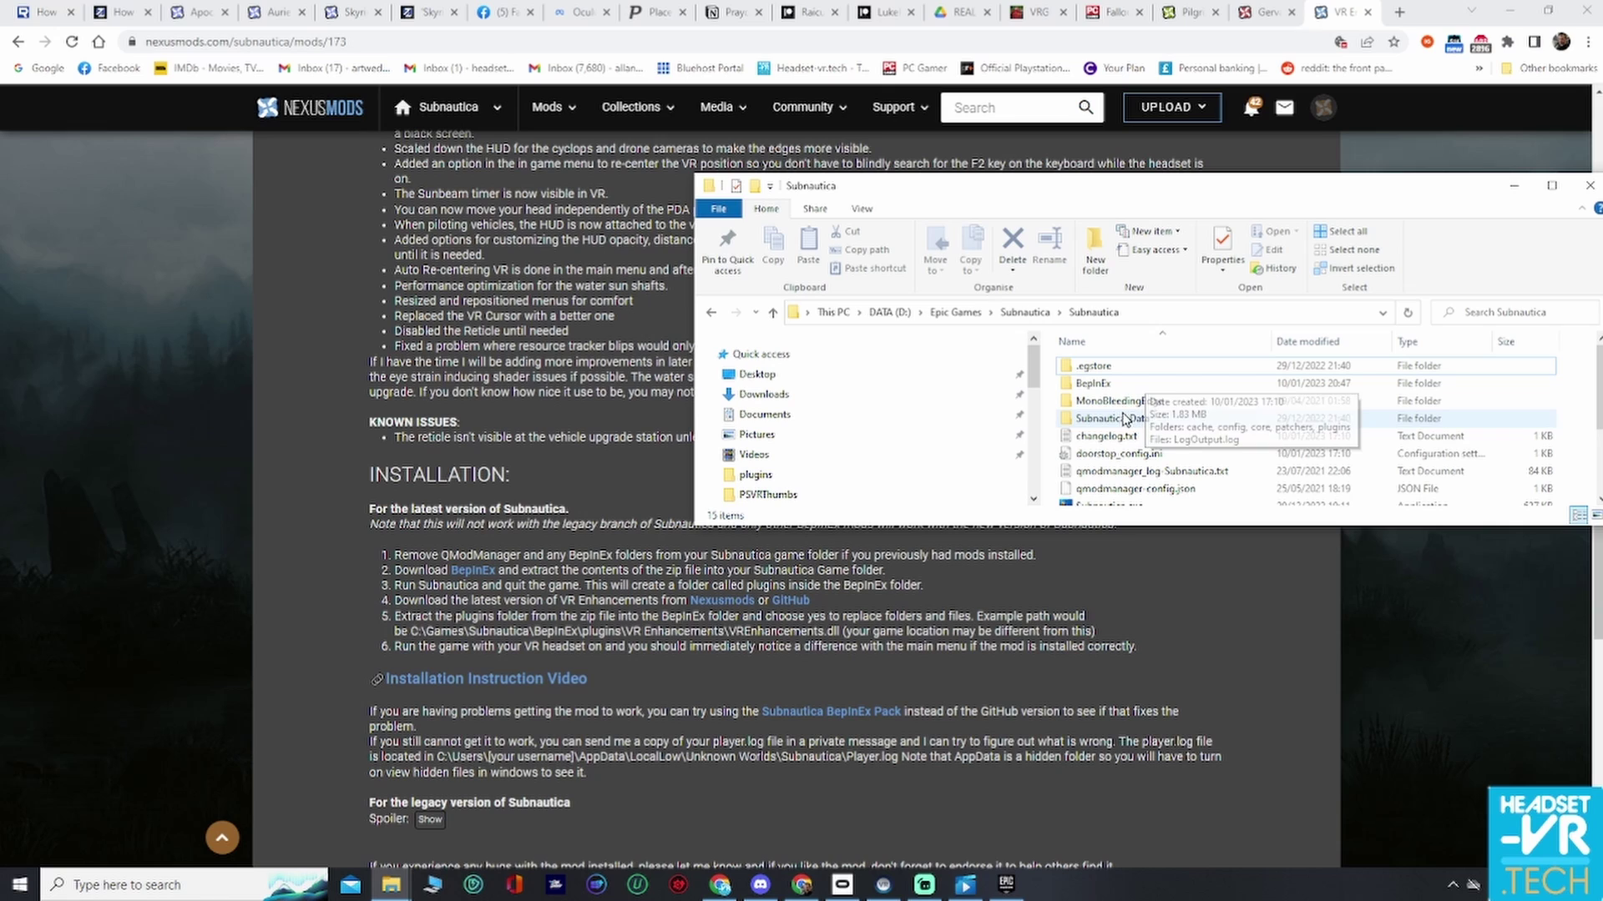
Navigate into BepInEx and then its plugins folder.
click(1108, 391)
double_click(1108, 387)
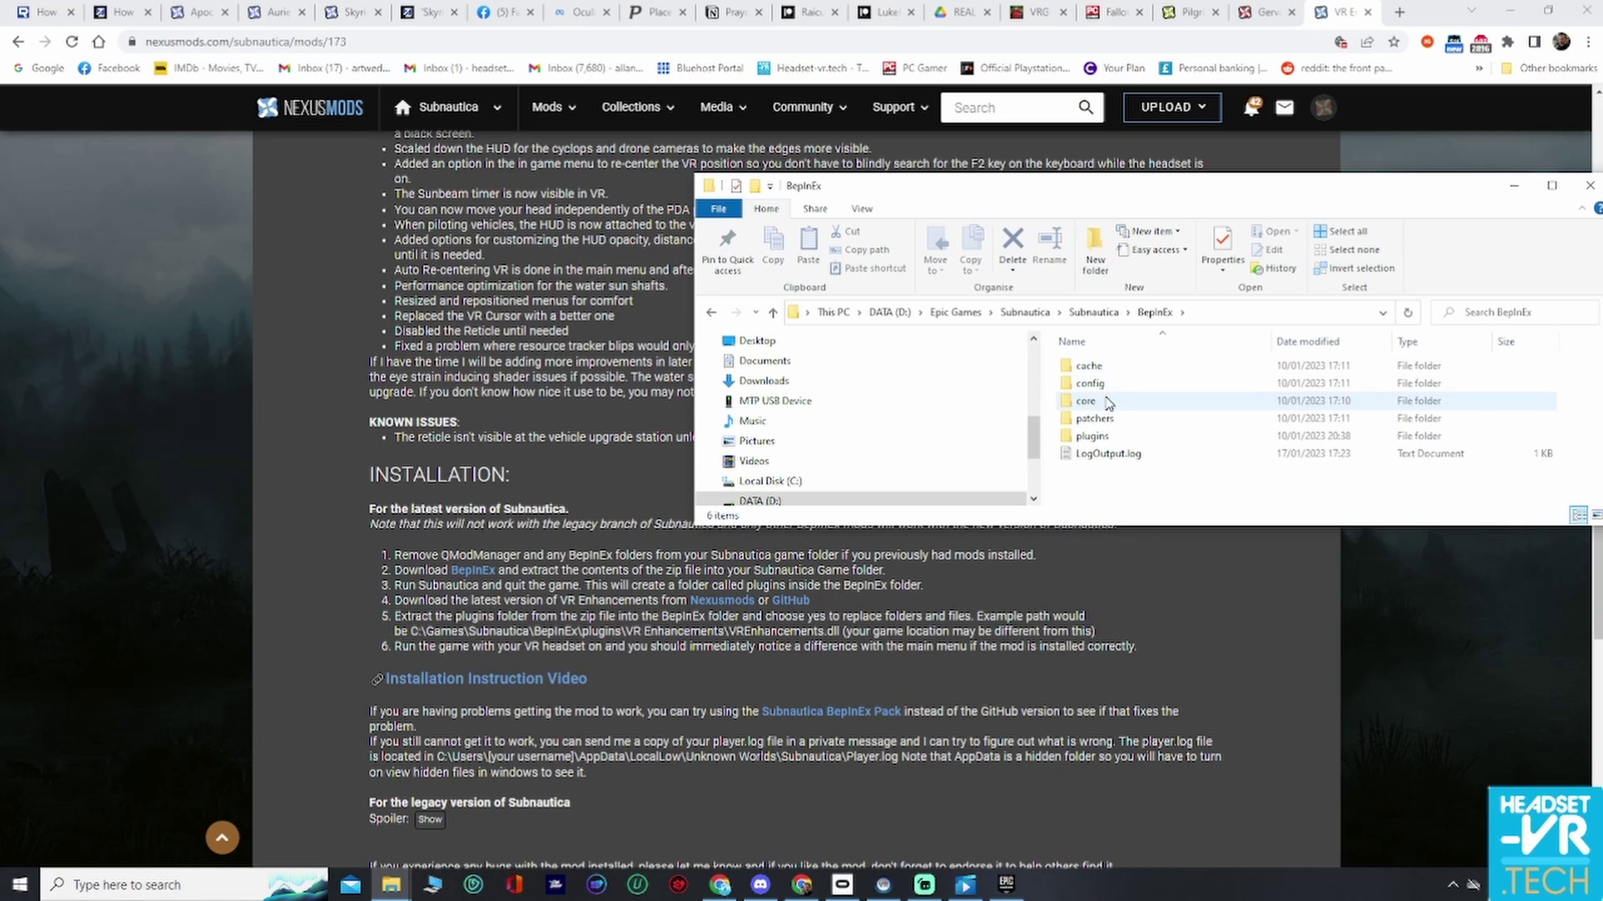
double_click(1096, 440)
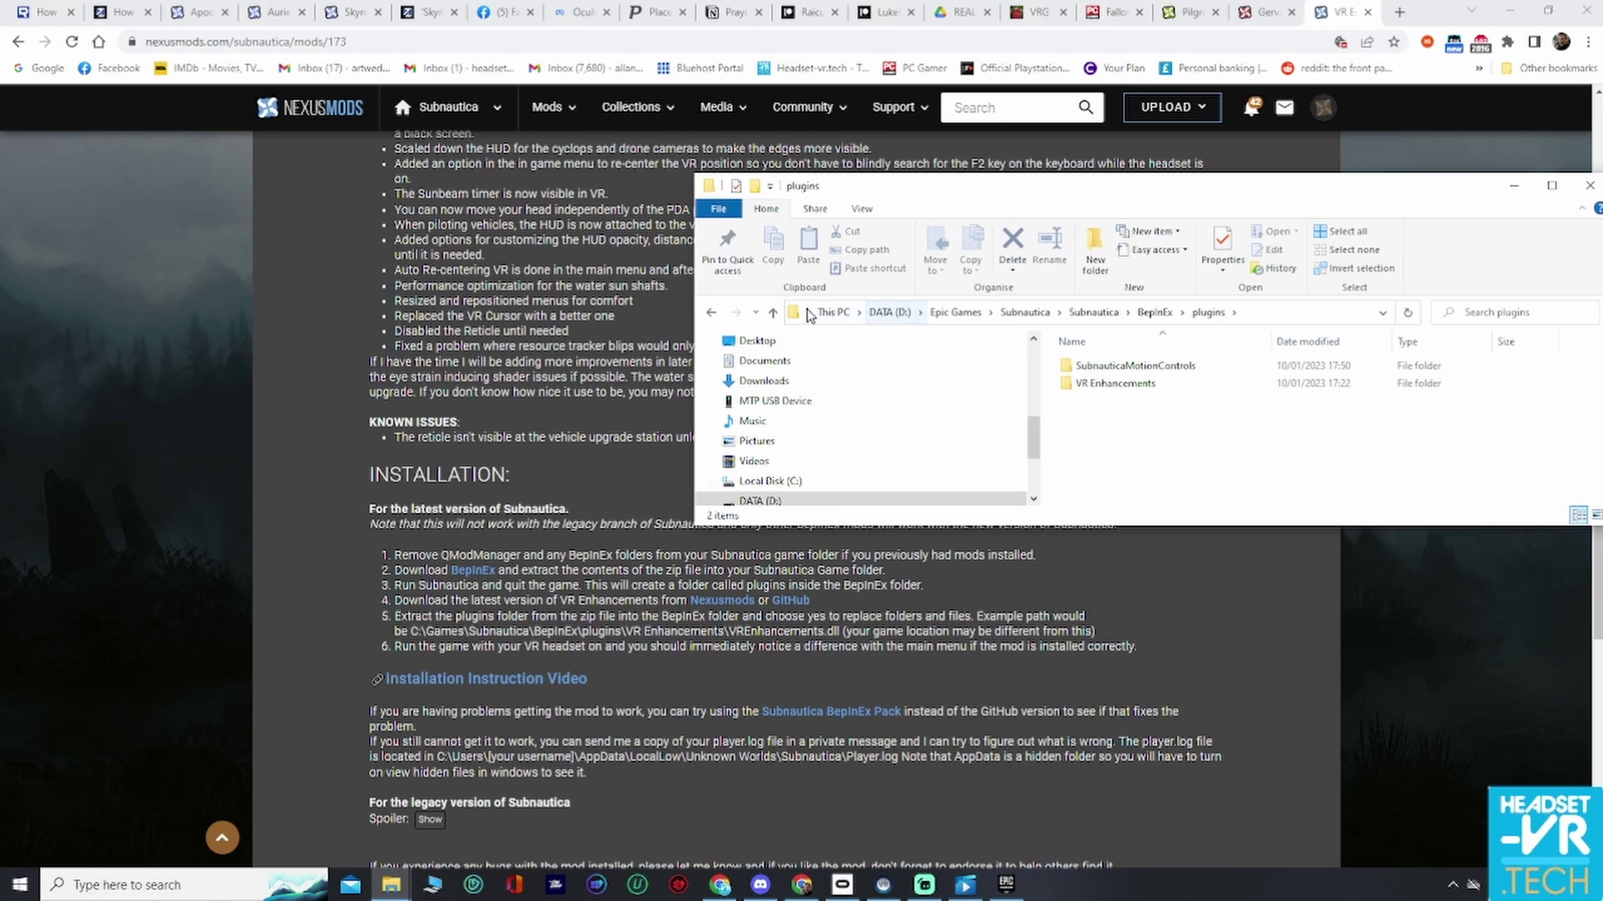
click(773, 312)
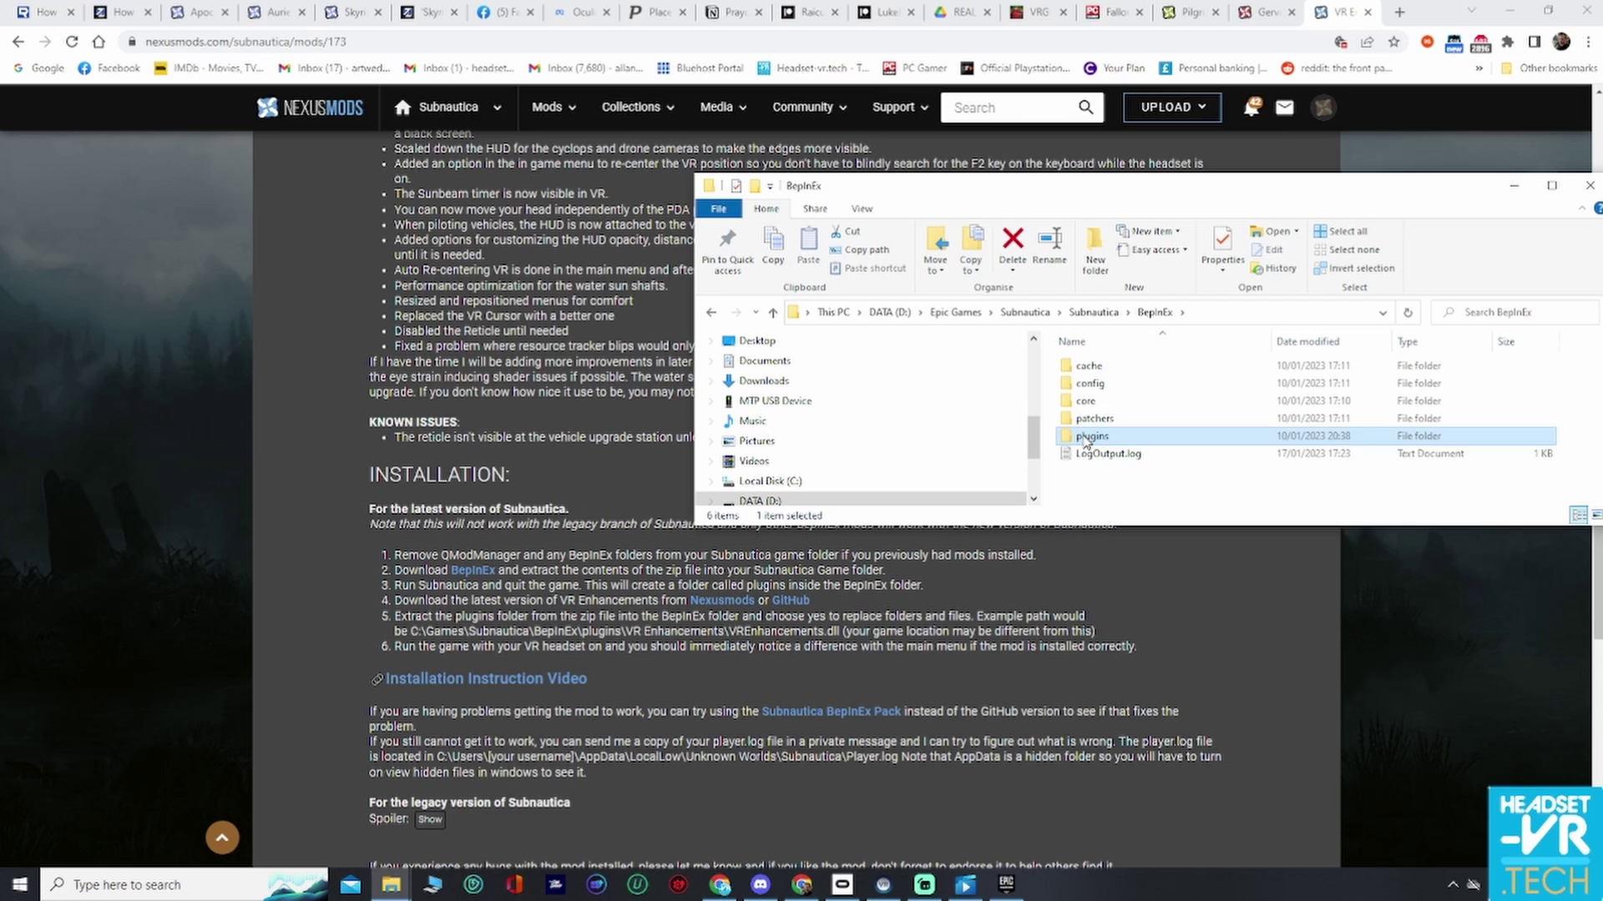
mouse_move(1083, 443)
double_click(1105, 441)
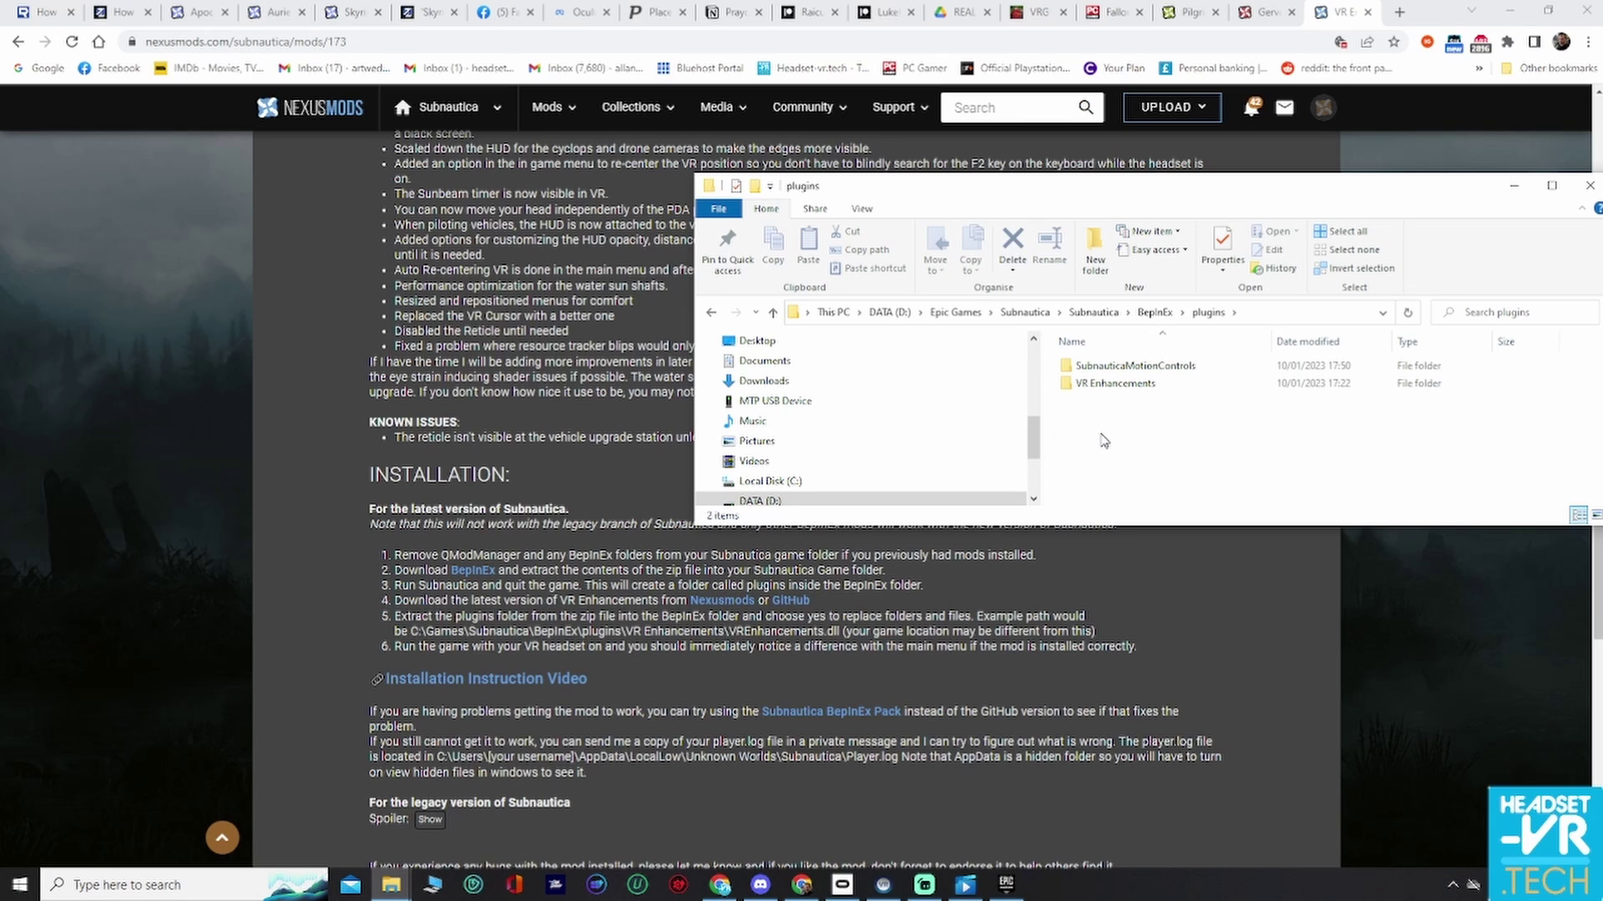
Select the VR Enhancements and SubnauticaMotionControls folders and shift the window further left.
click(1091, 391)
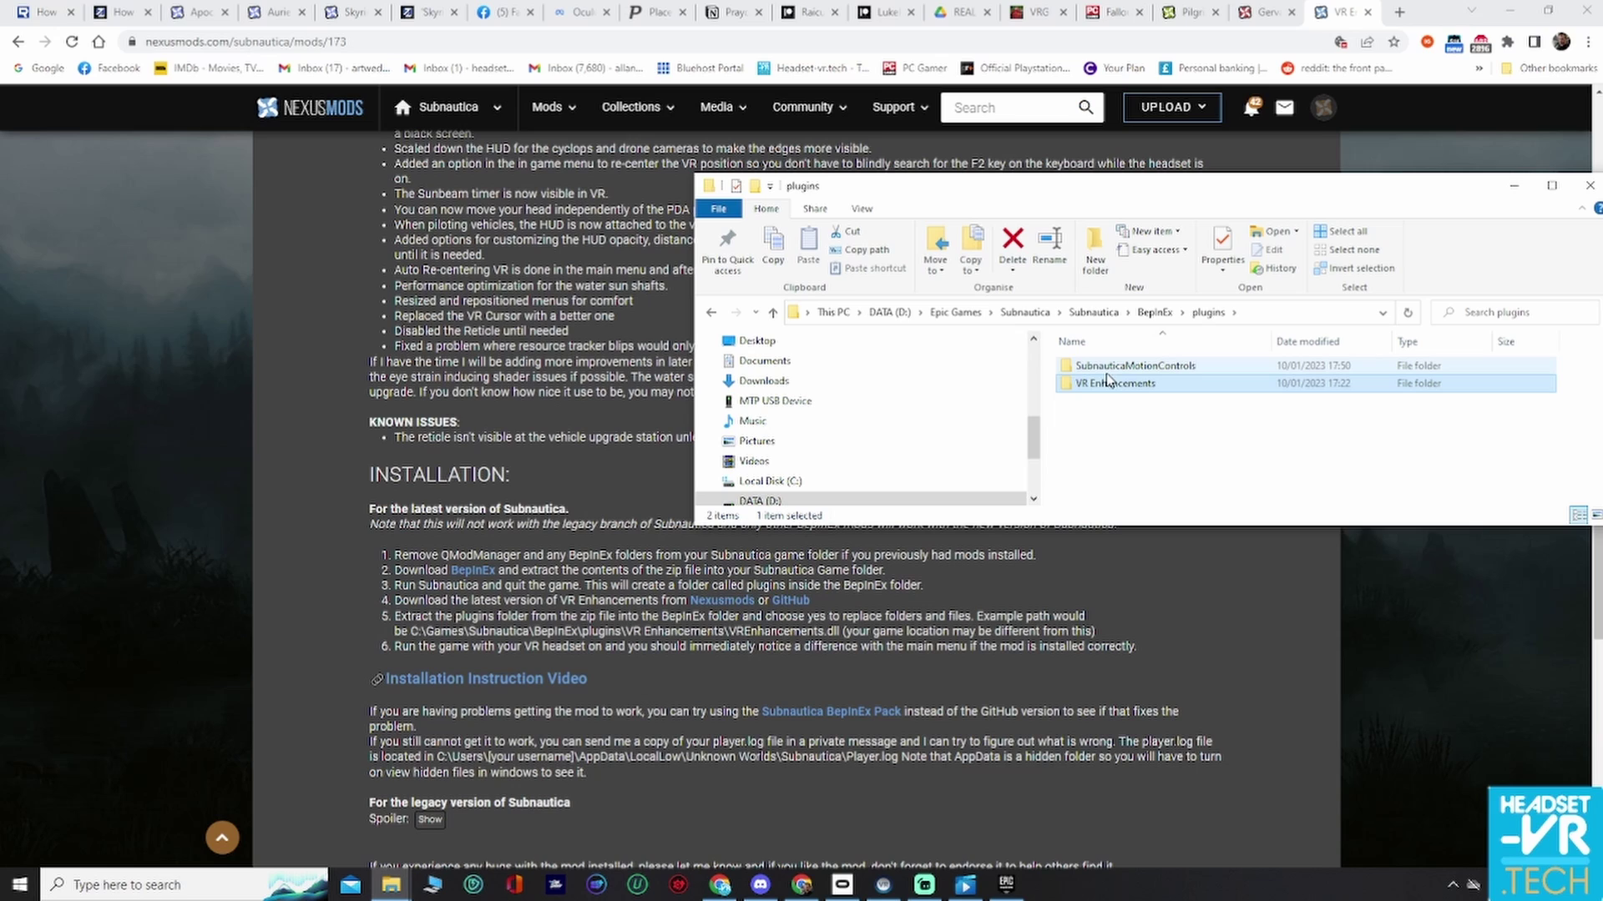
click(1110, 370)
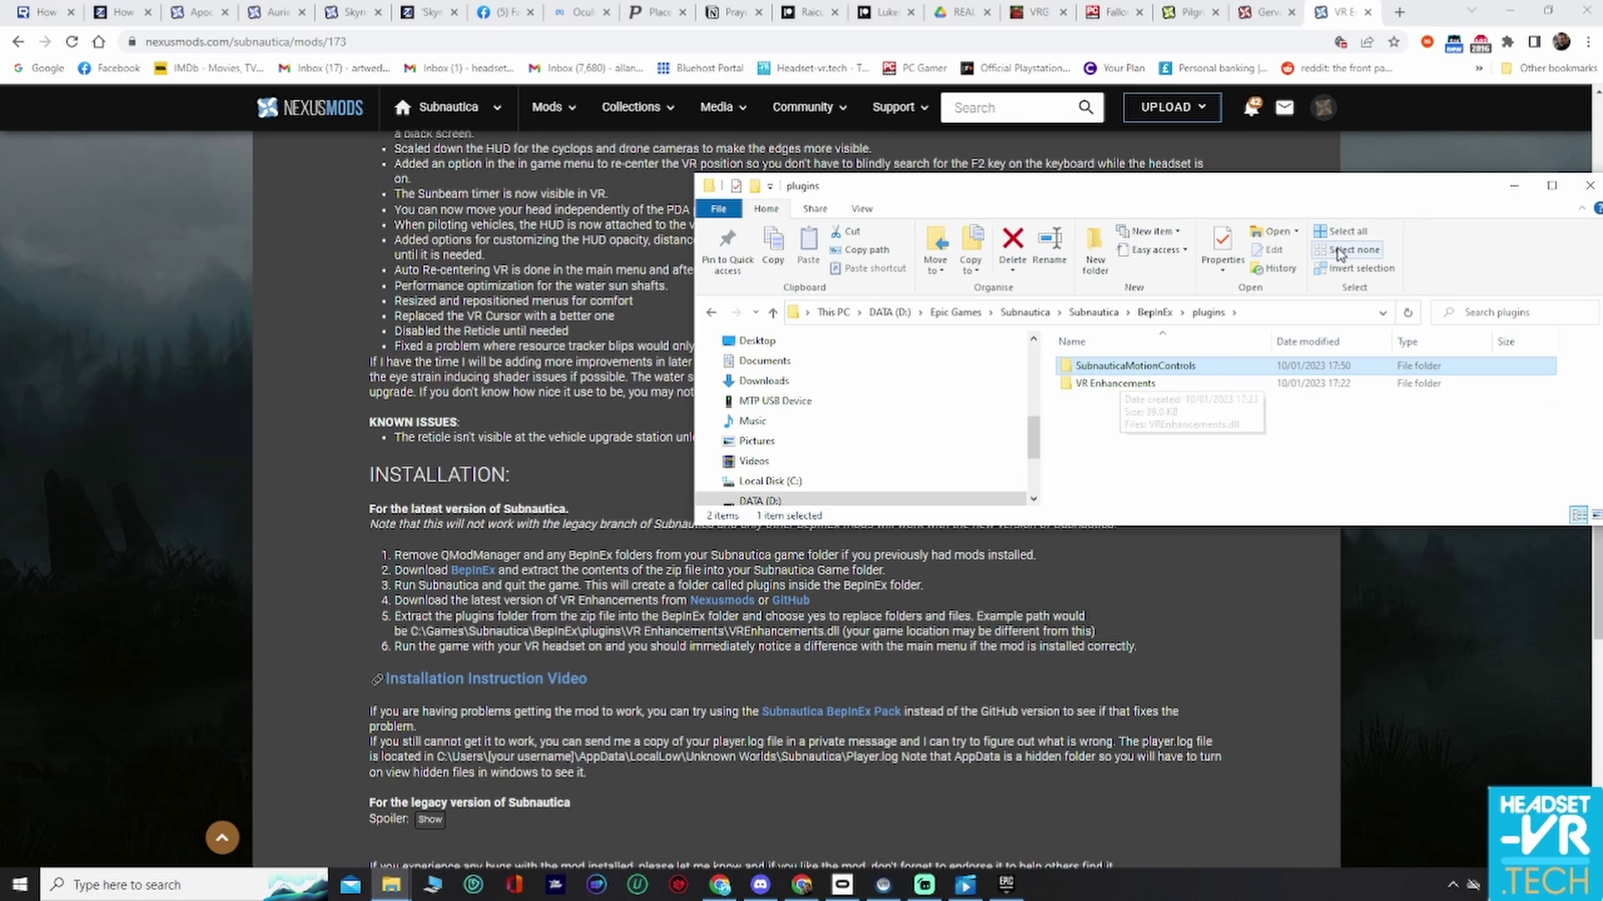
drag(1389, 201, 1273, 203)
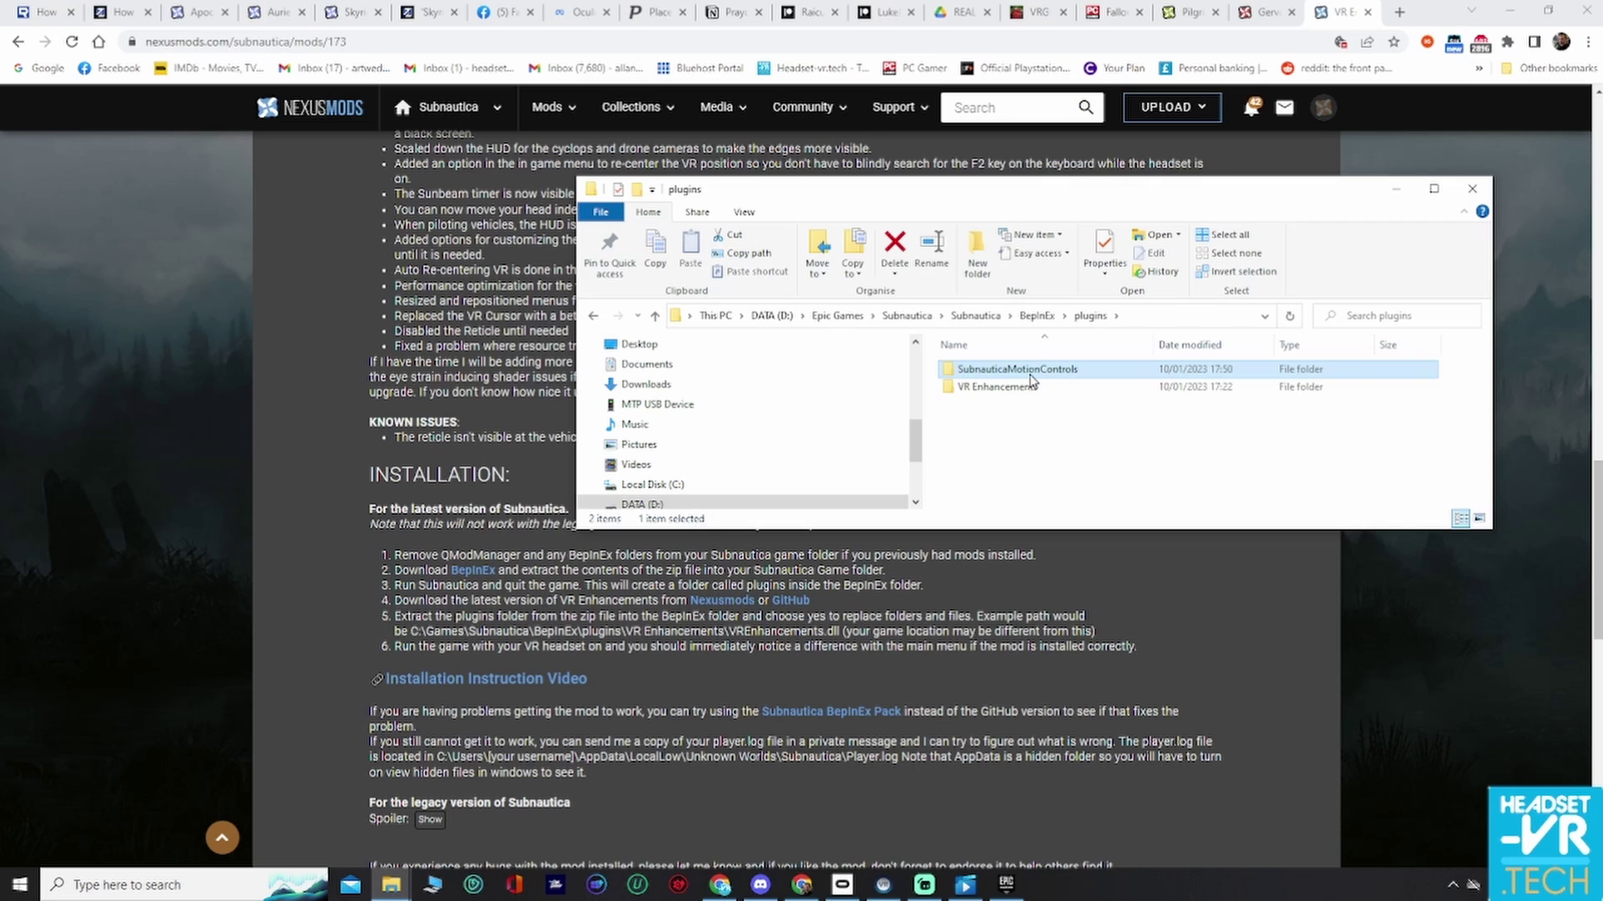
mouse_move(1062, 393)
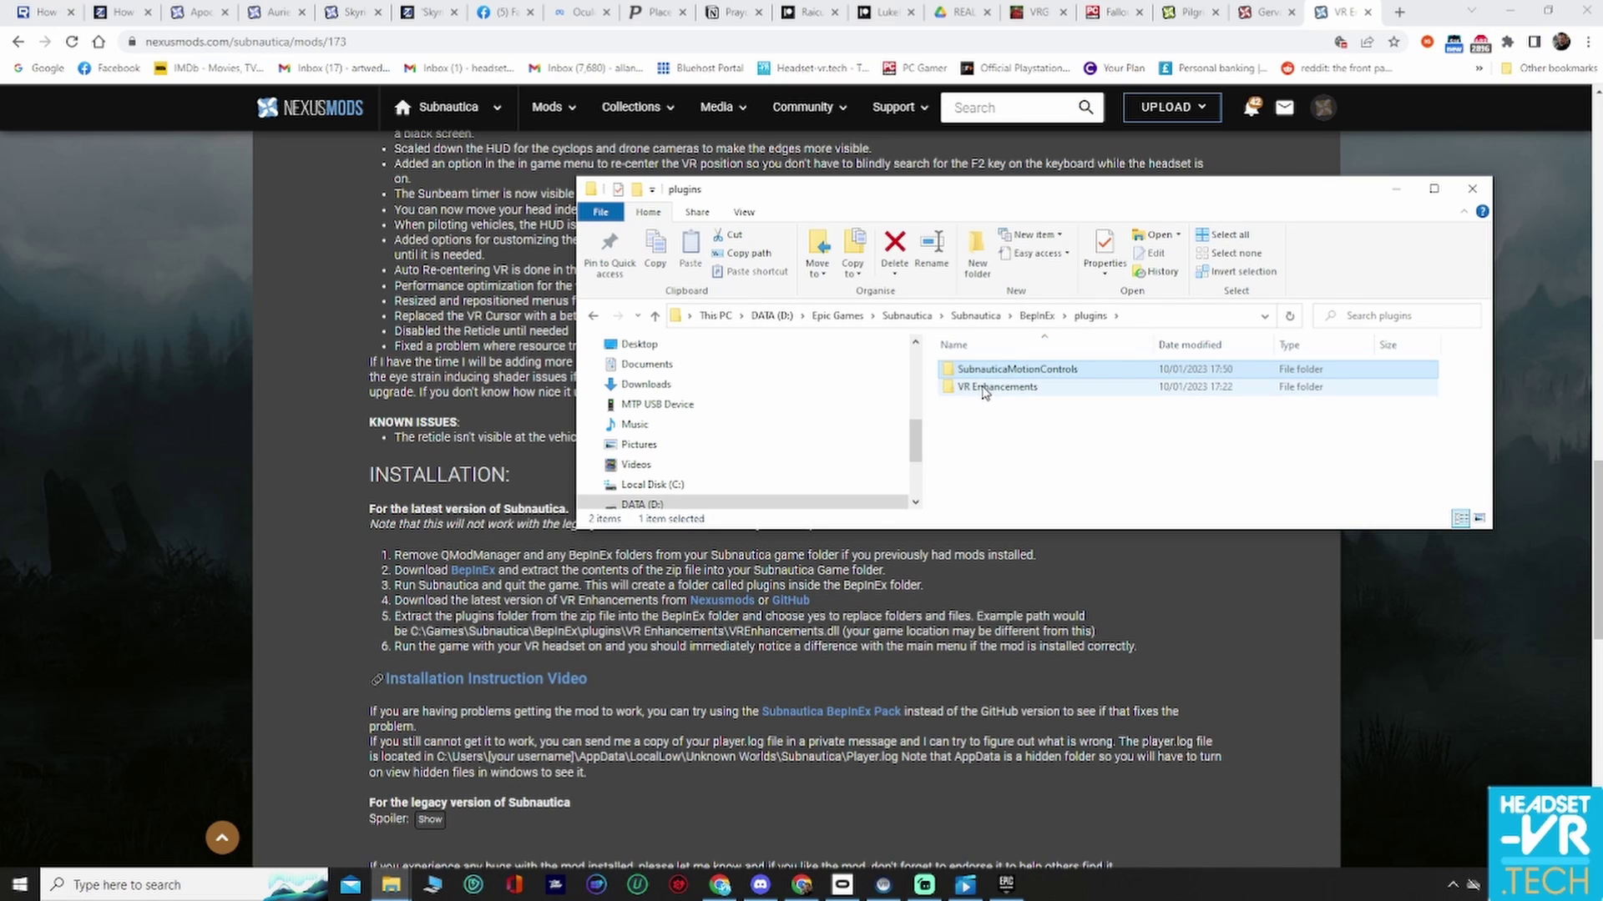
Show Discord's sn-development test-build post, then return the plugins folder window to the front.
click(766, 892)
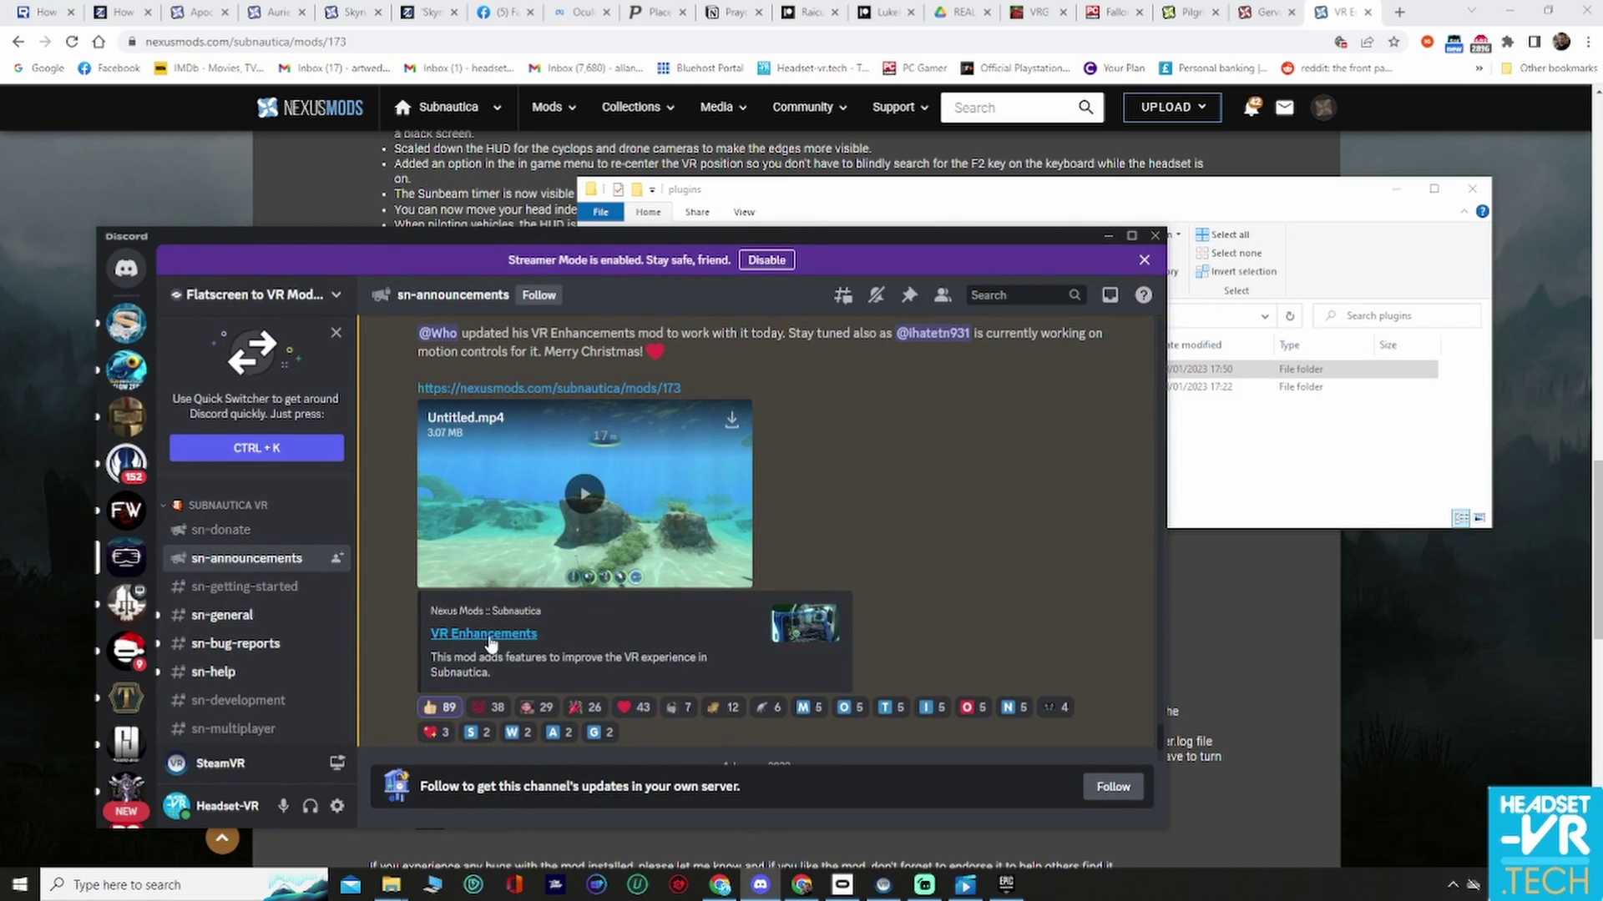
scroll(473, 616, up, 3)
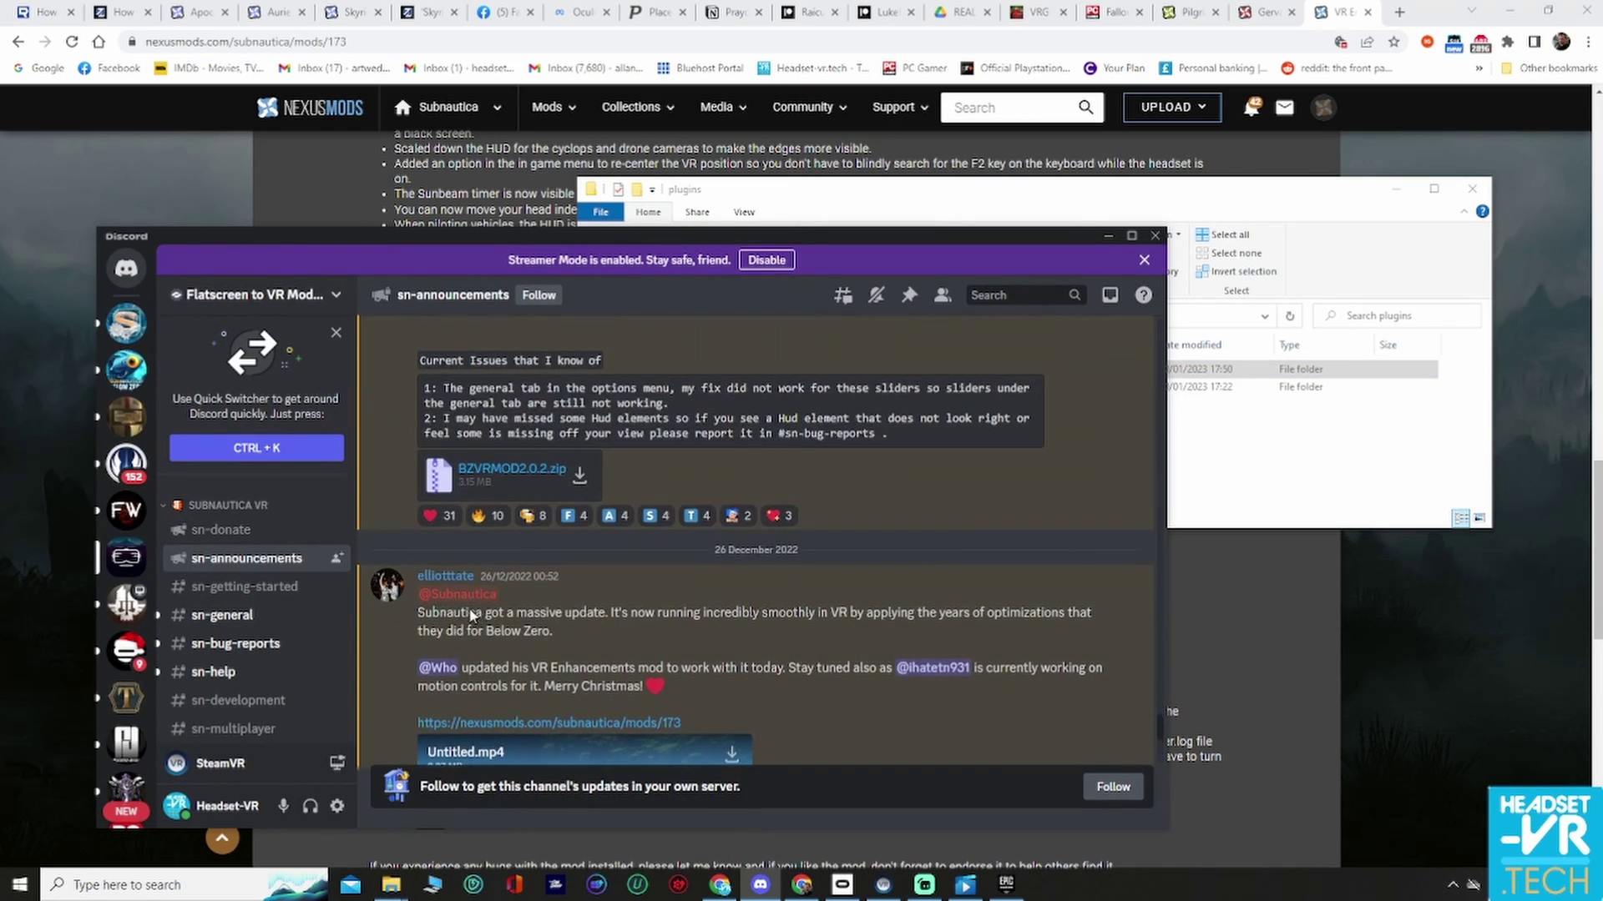
click(251, 700)
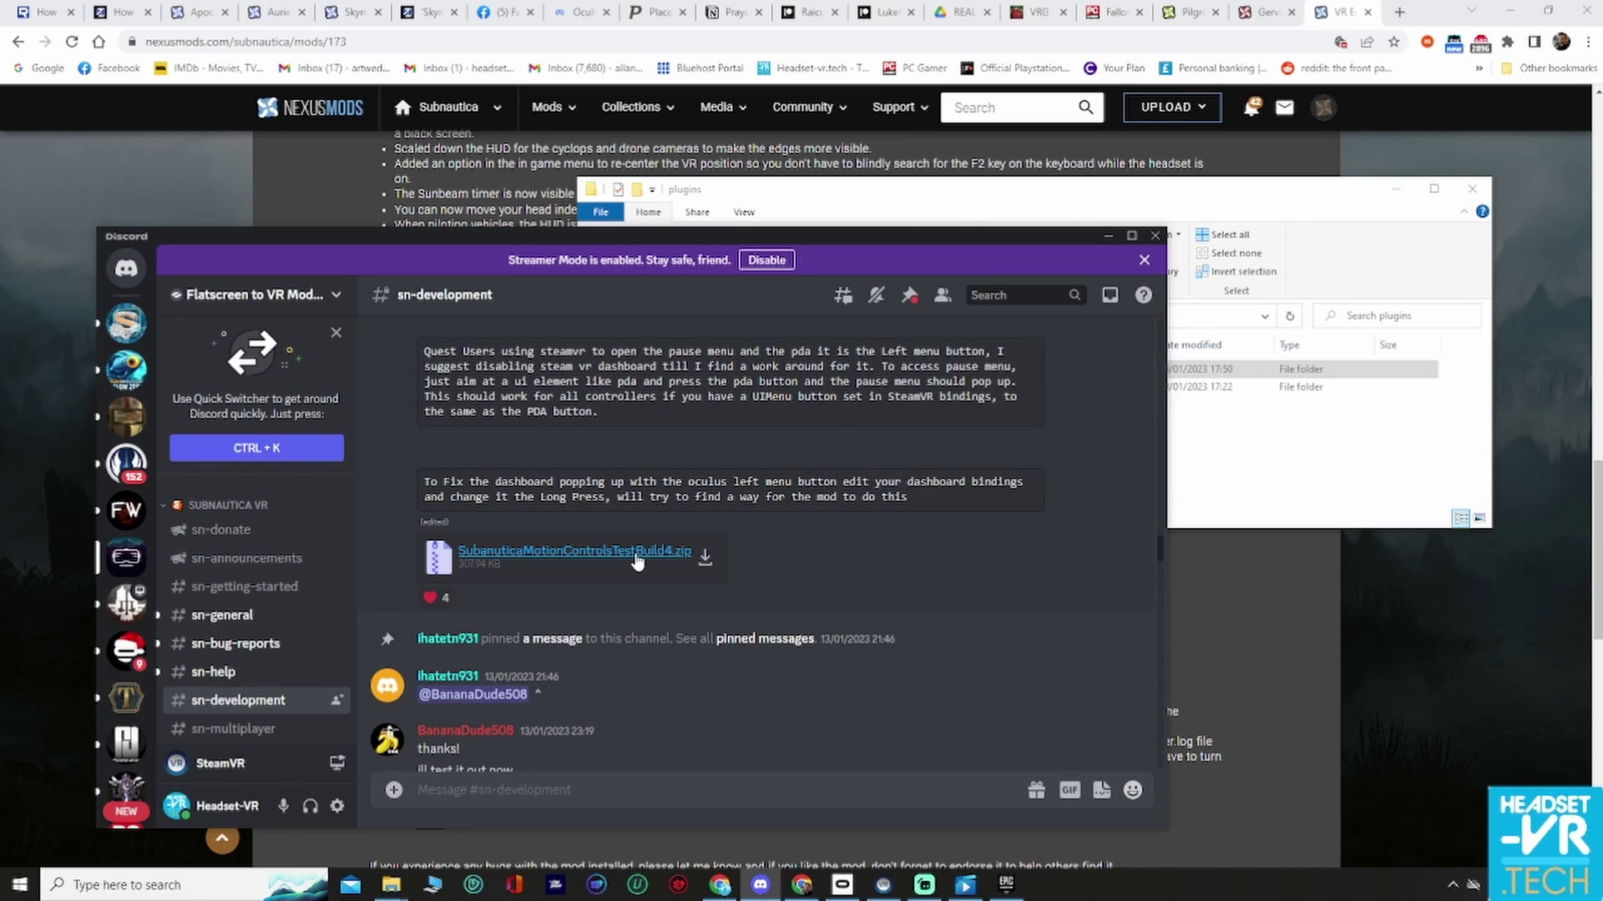
click(1336, 210)
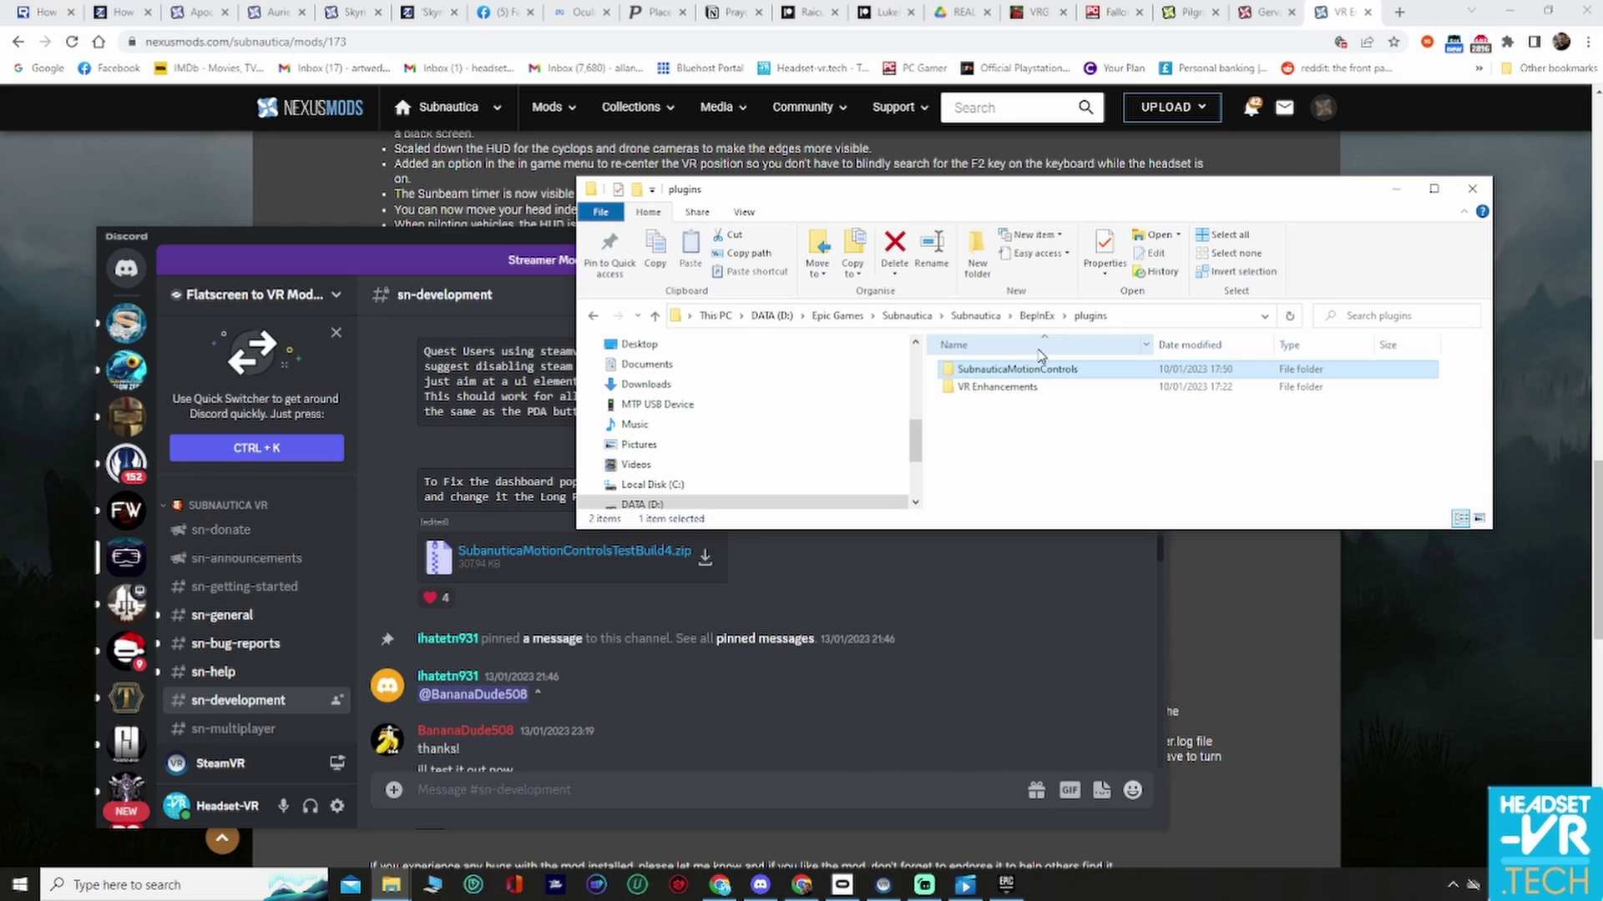
Minimise the plugins folder, Discord and the browser, then start SteamVR and the Epic Games Launcher.
click(1395, 194)
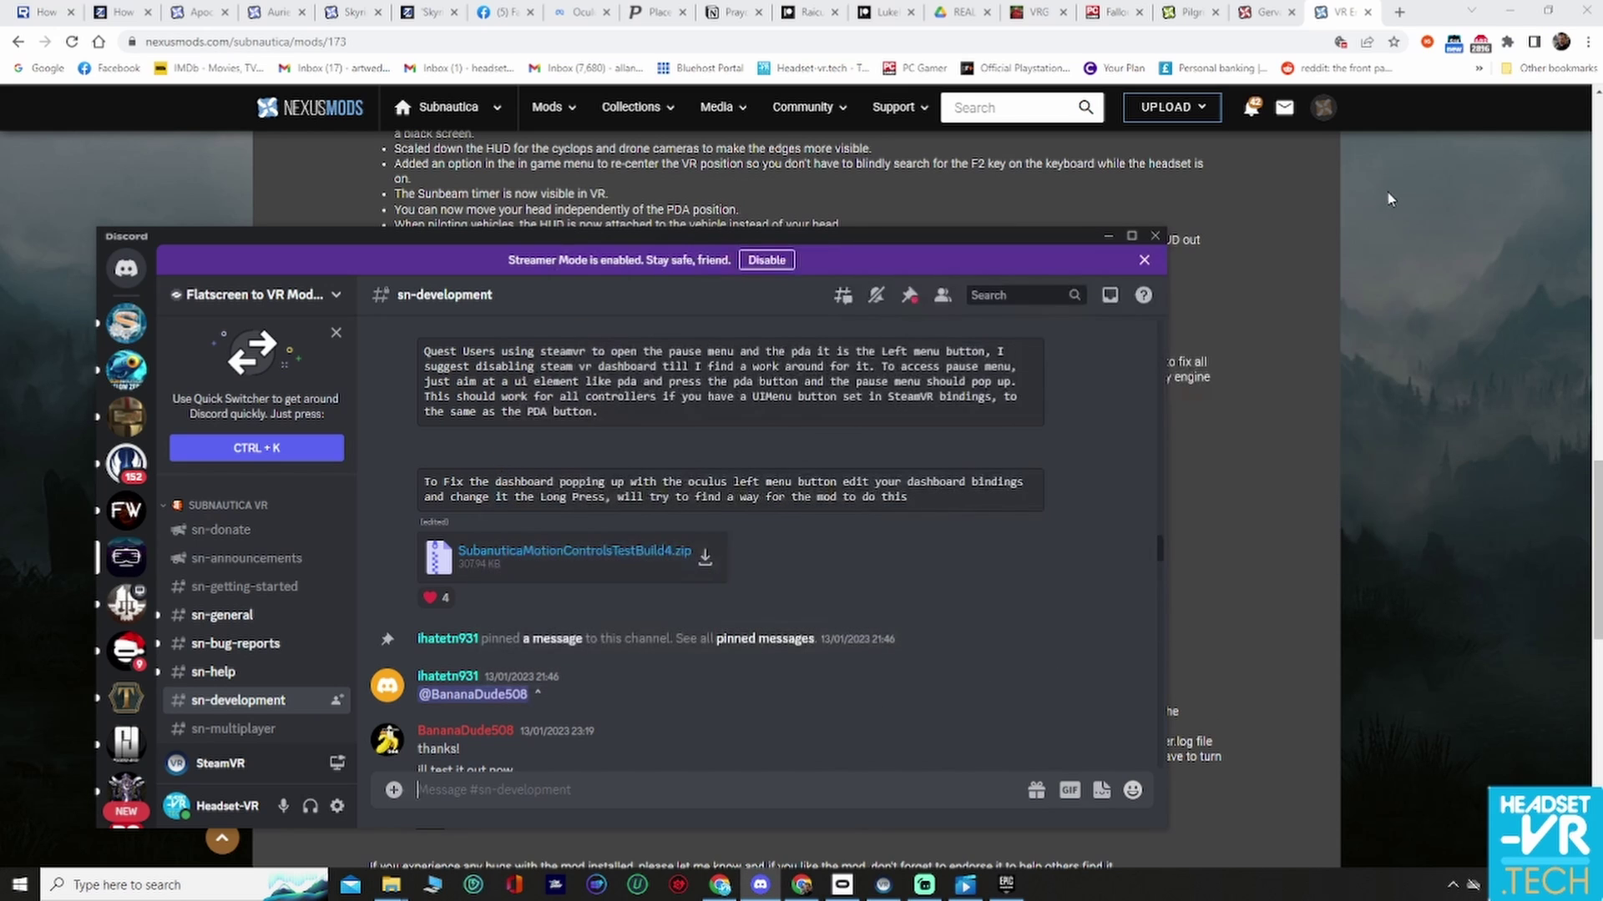
click(1109, 237)
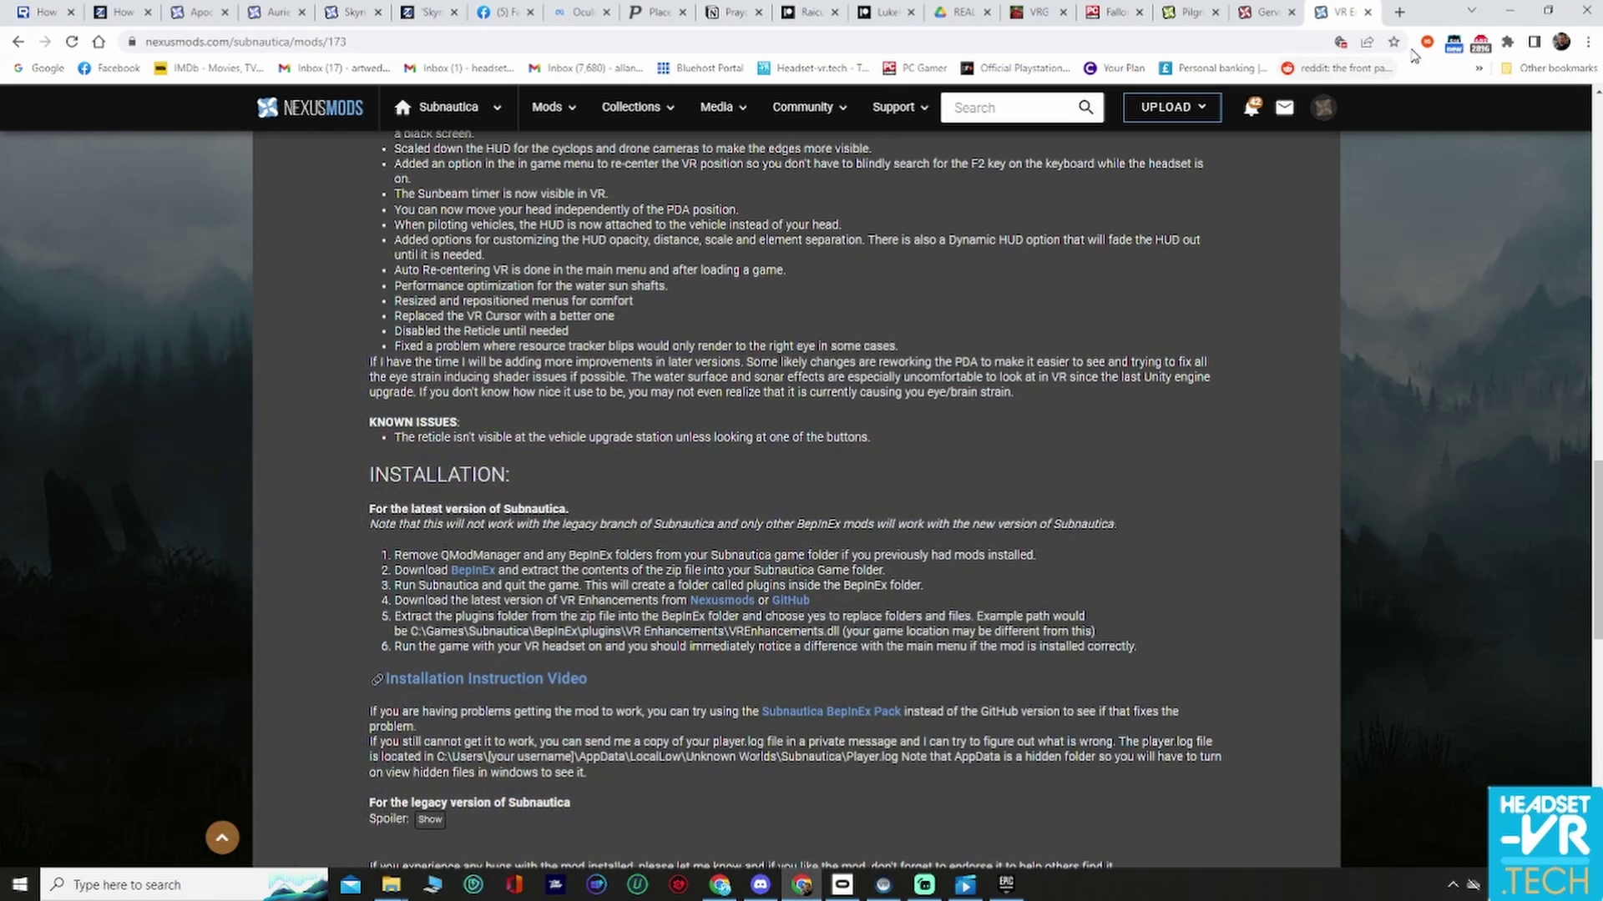
click(1513, 12)
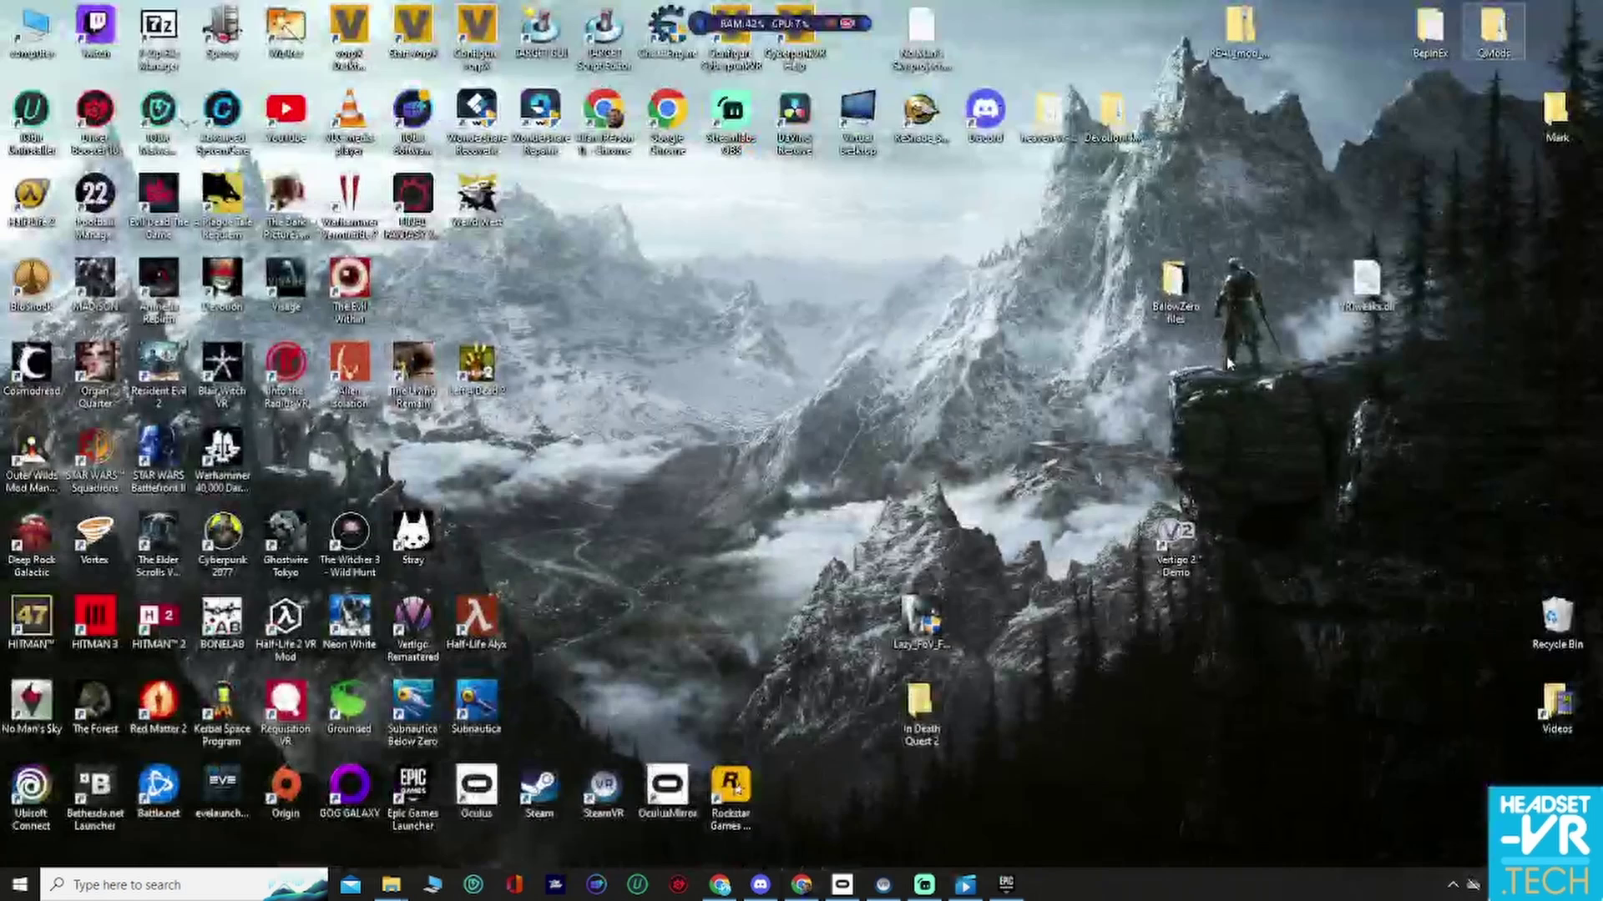
click(883, 885)
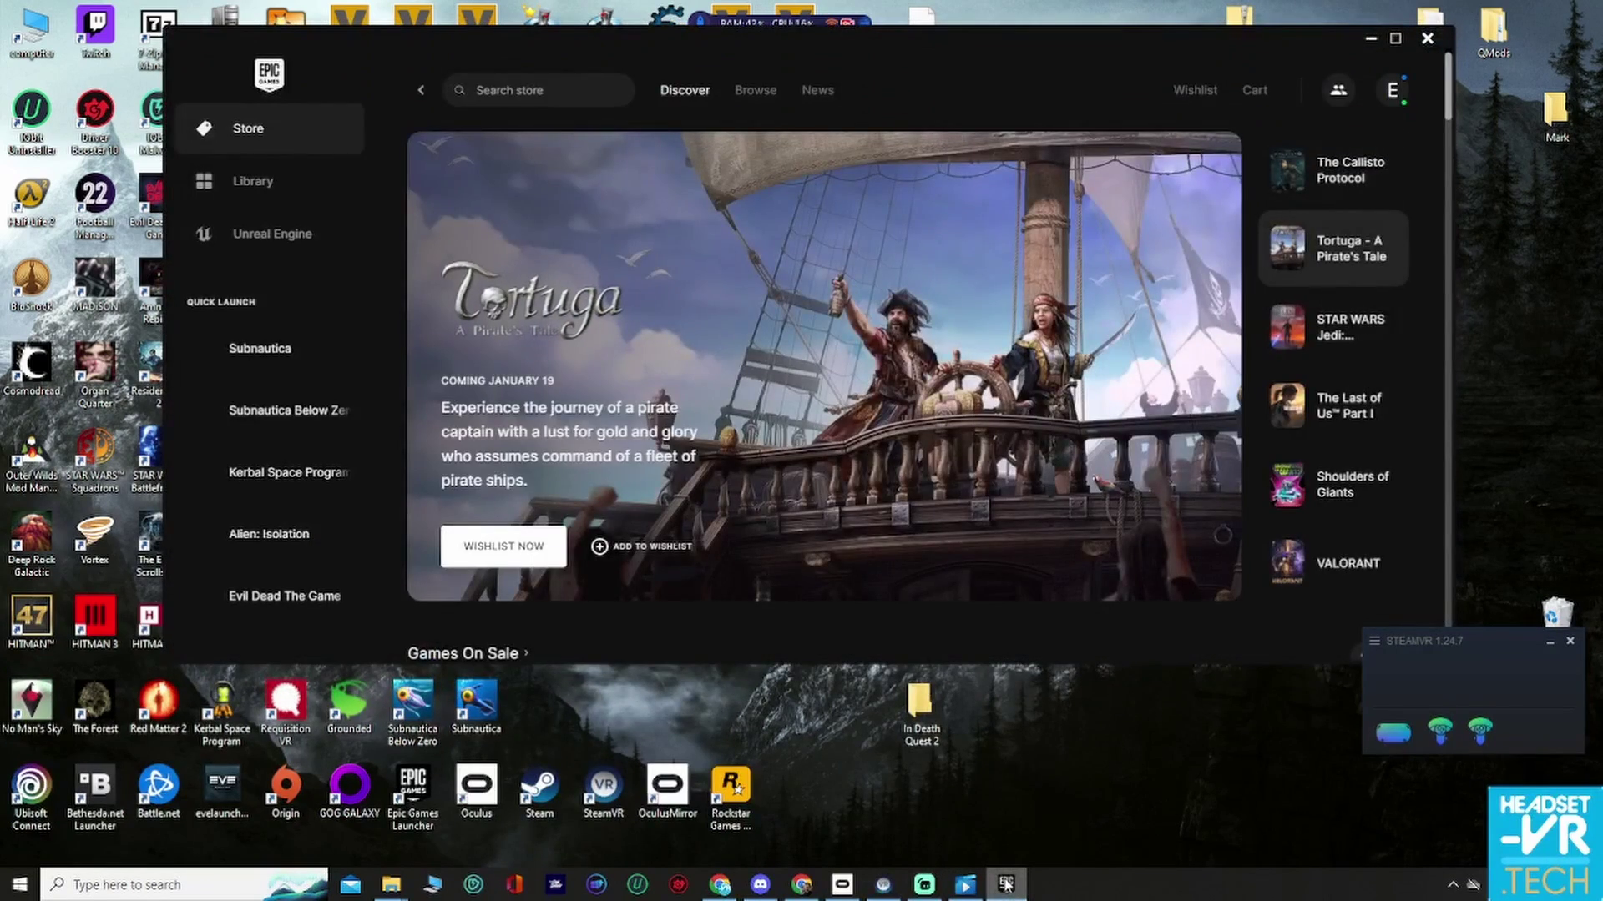
click(1002, 880)
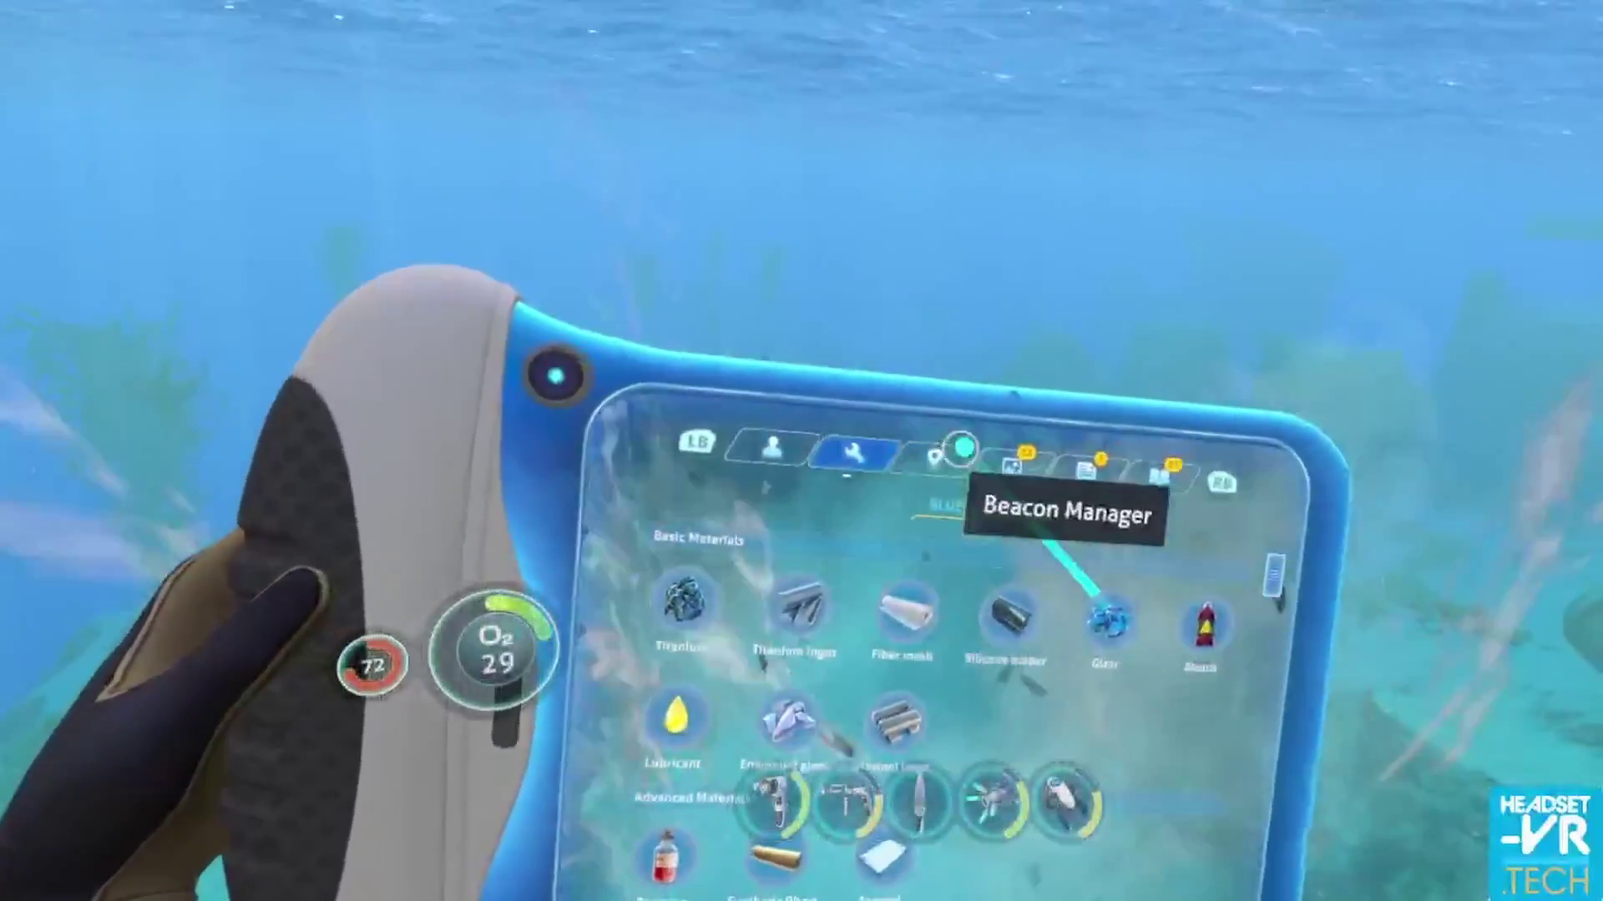
Switch the PDA to the Beacon Manager, Photo Manager and Databank pages in turn.
click(960, 445)
click(960, 449)
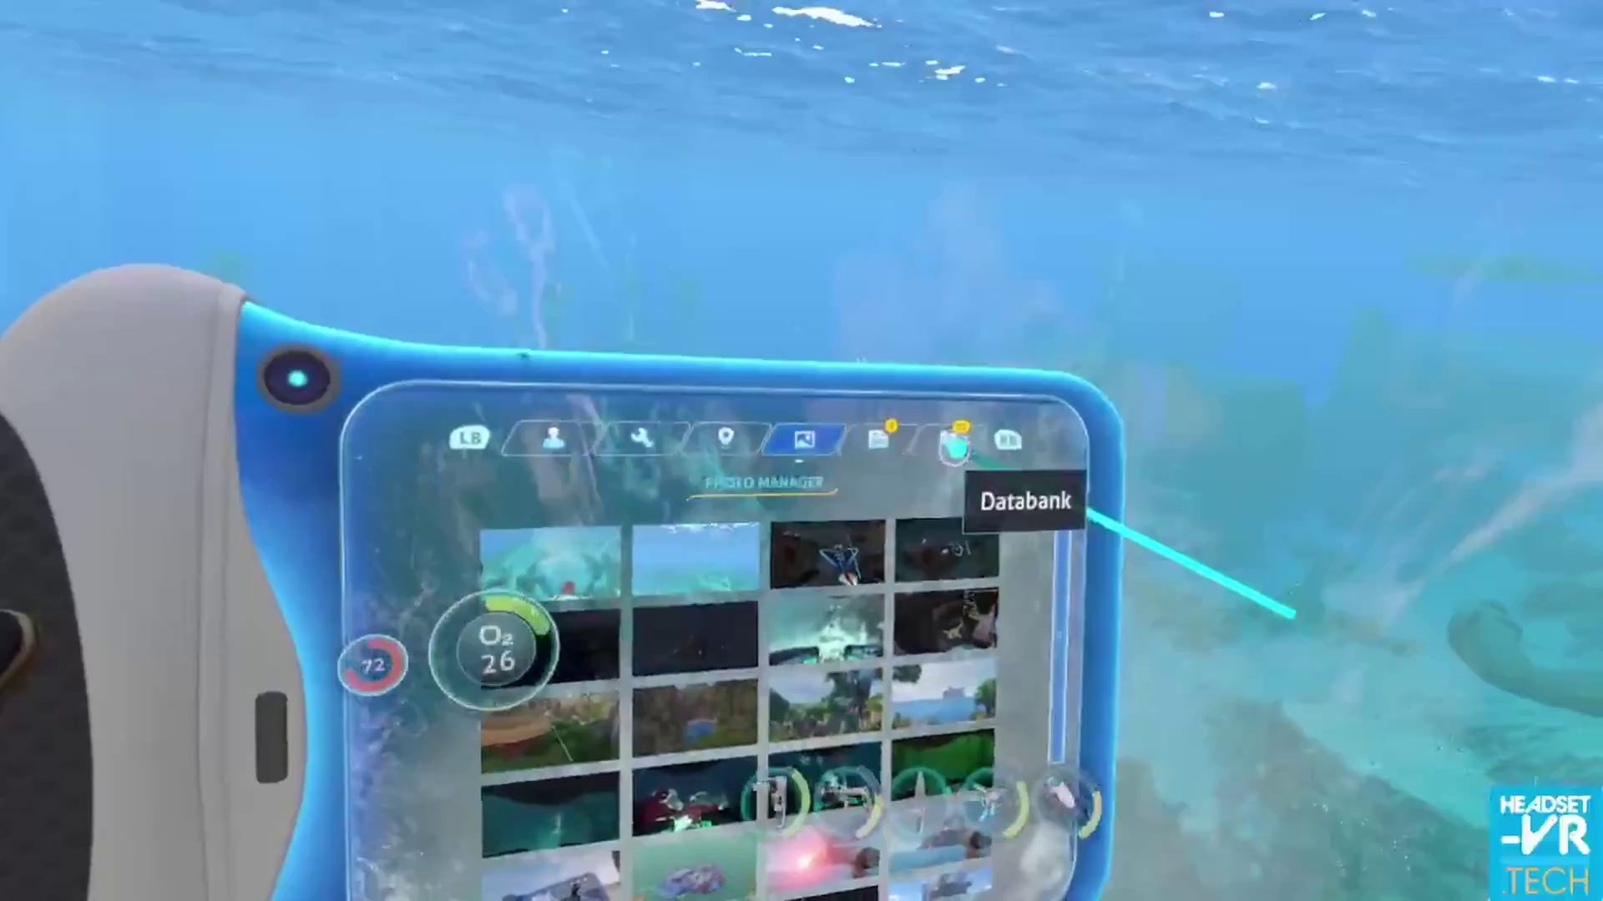
click(956, 448)
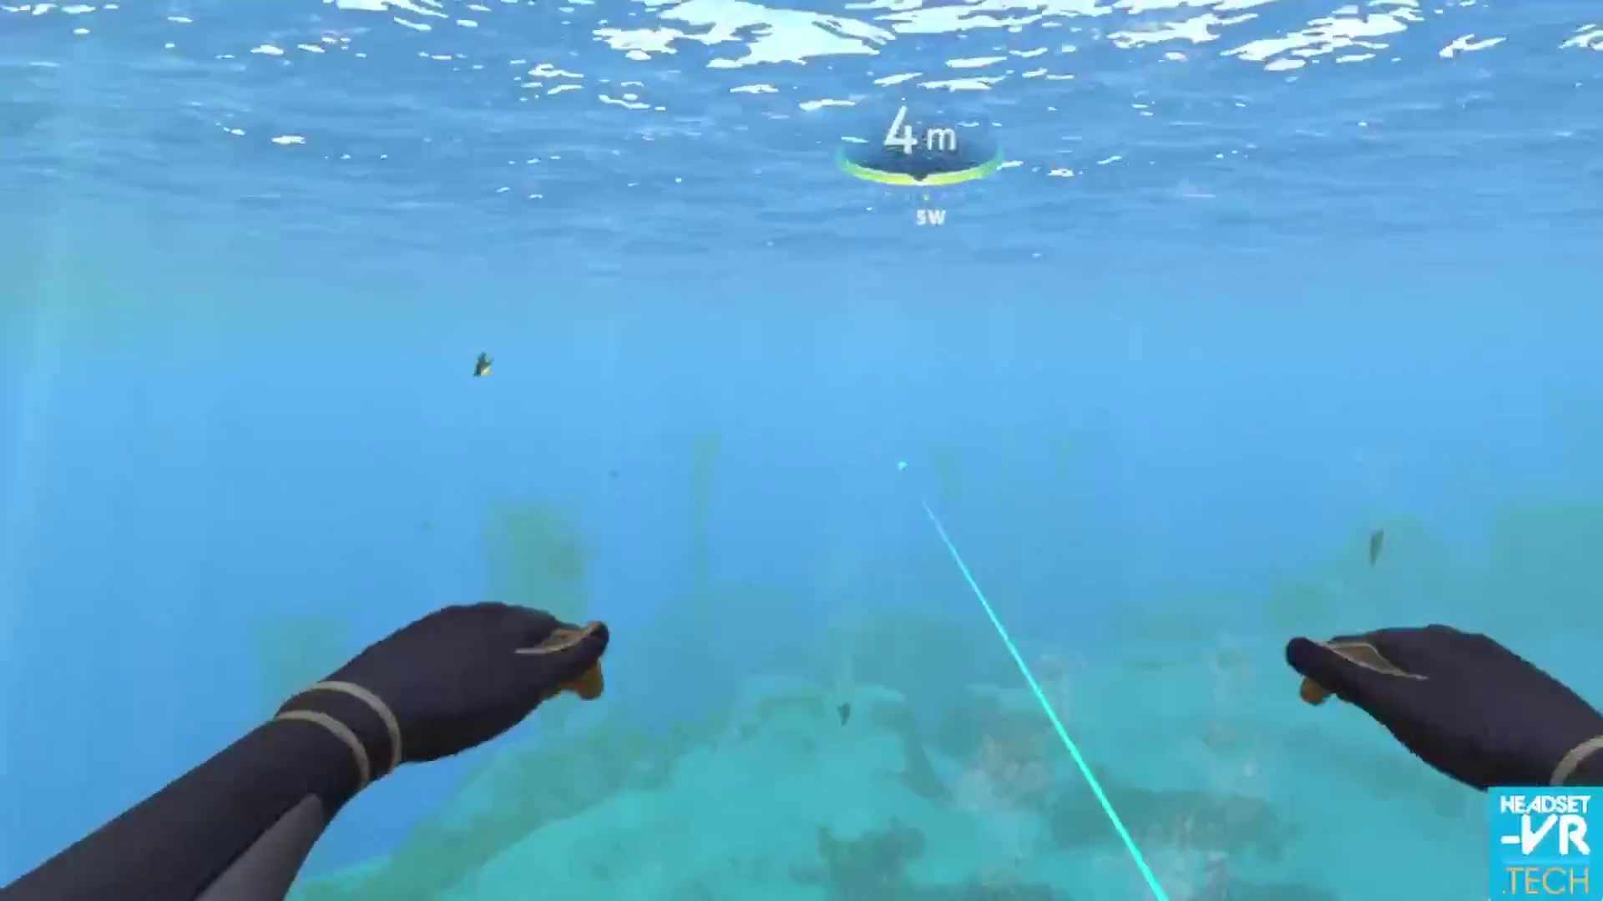
key(Escape)
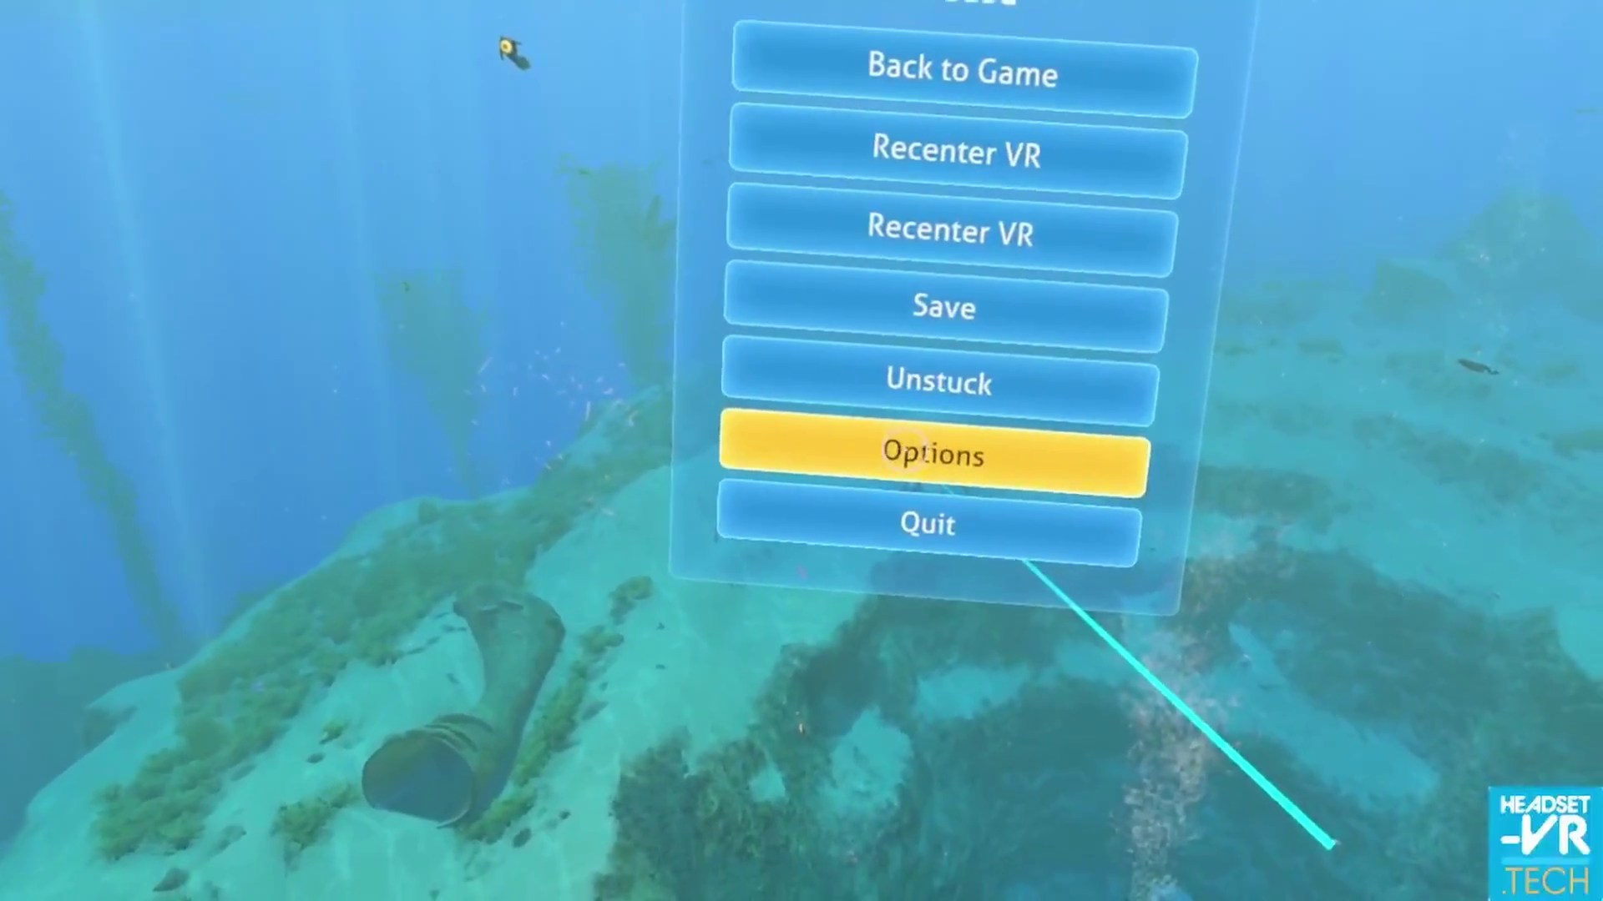
click(934, 455)
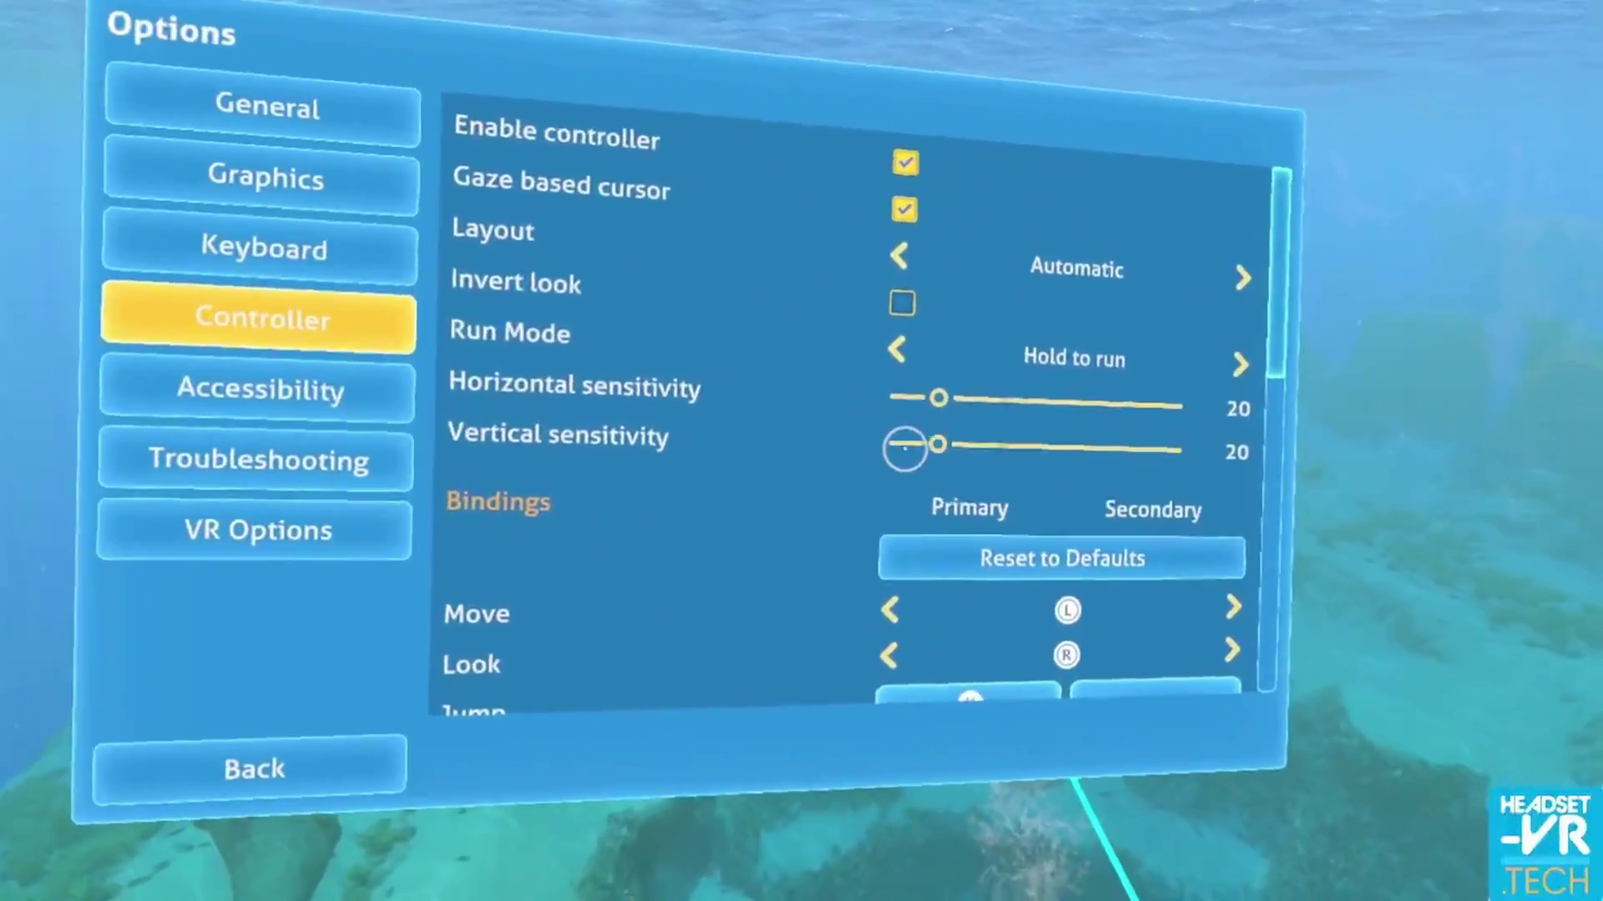
scroll(905, 451, down, 3)
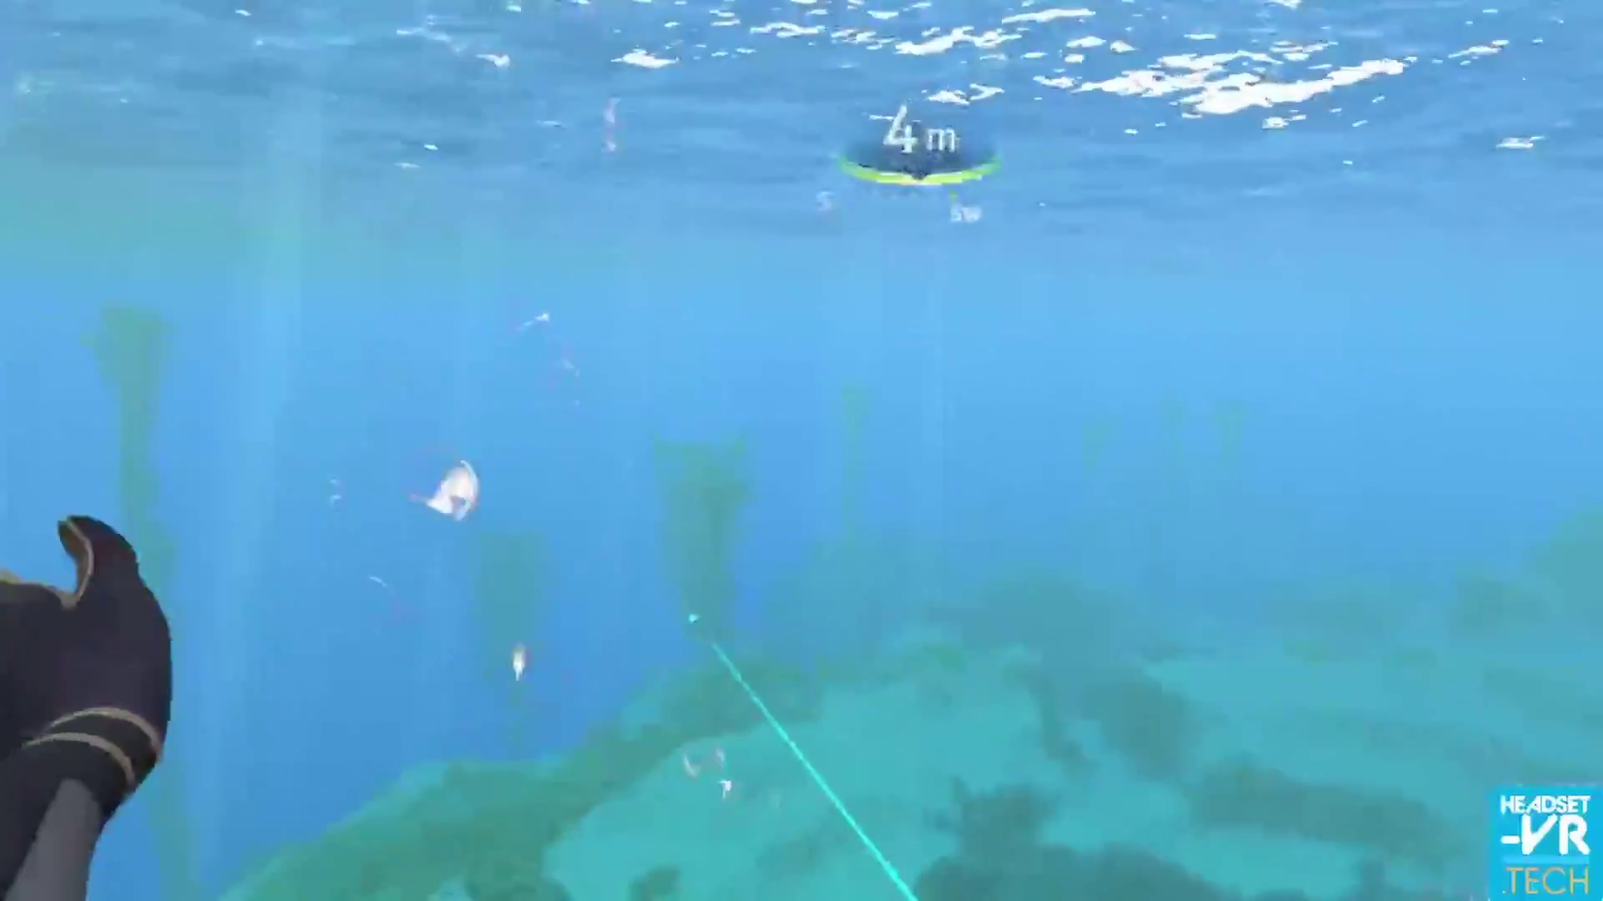
key(Escape)
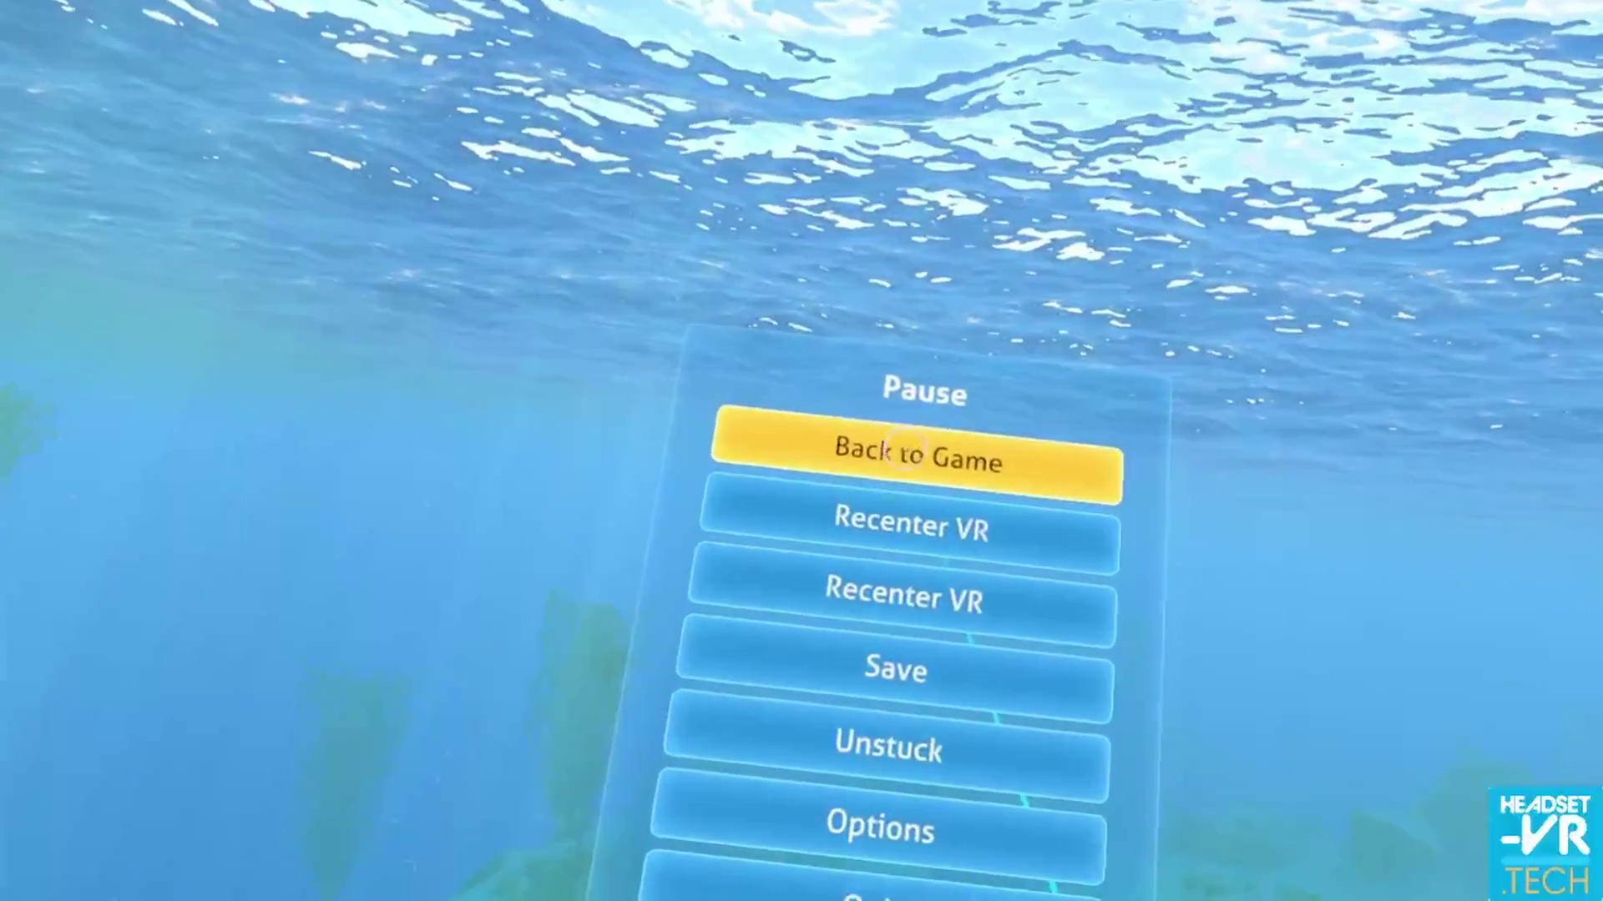
click(905, 455)
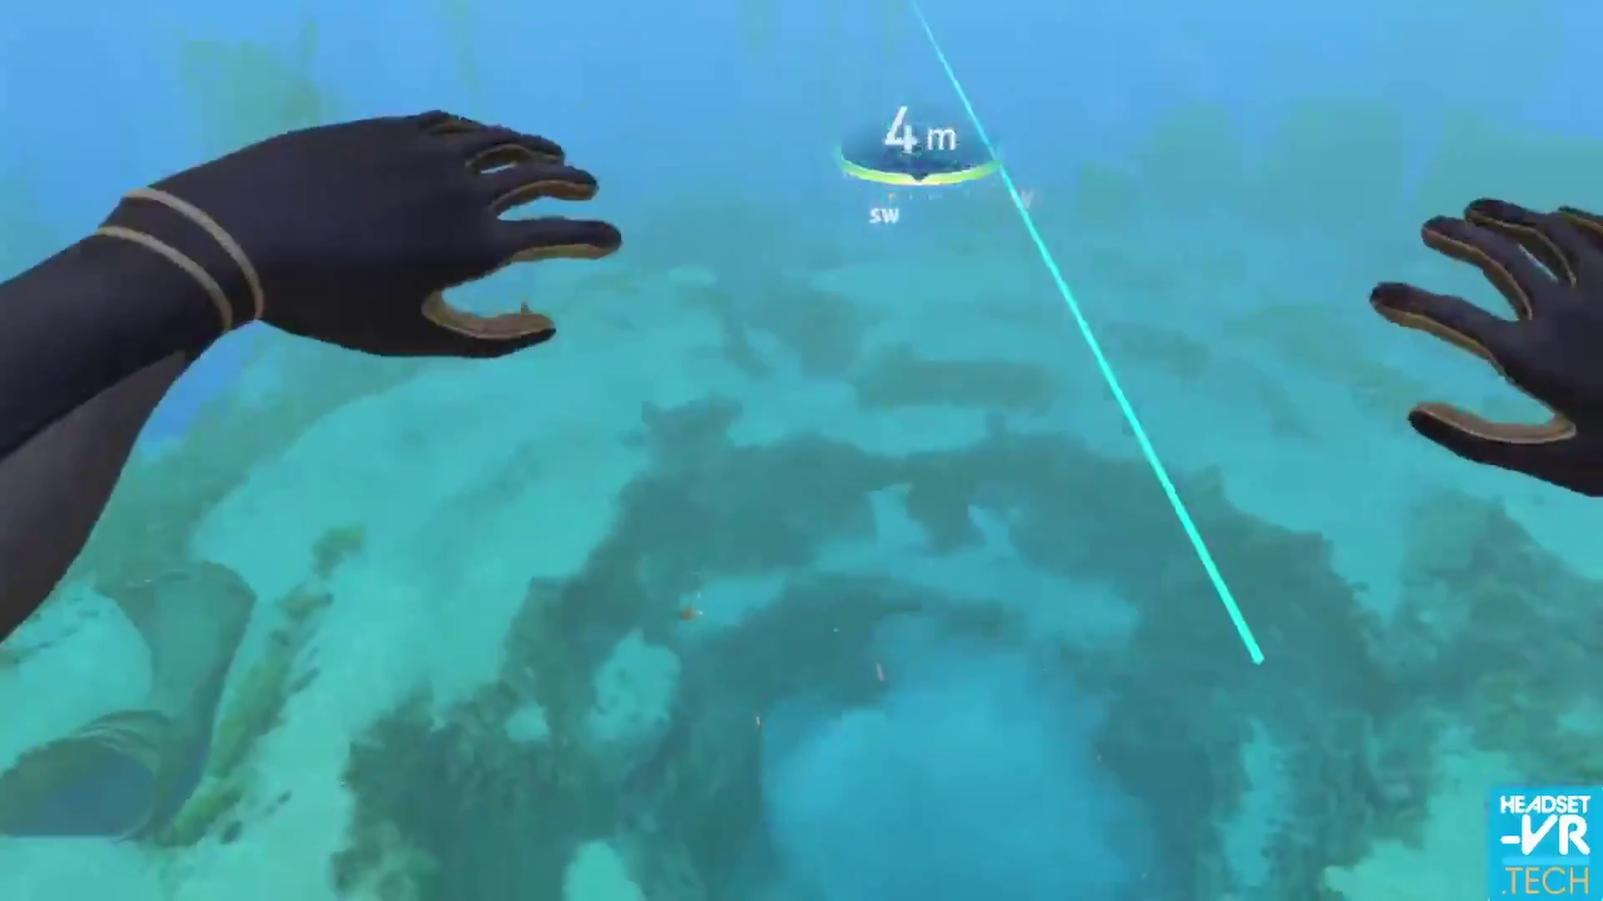